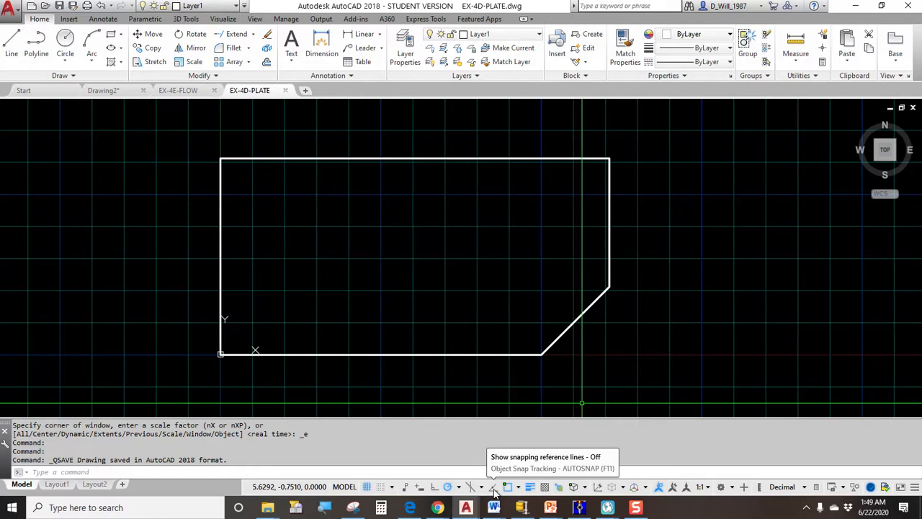
Step: Turn on Object Snap Tracking and turn off the Geometric Center object snap
click(493, 488)
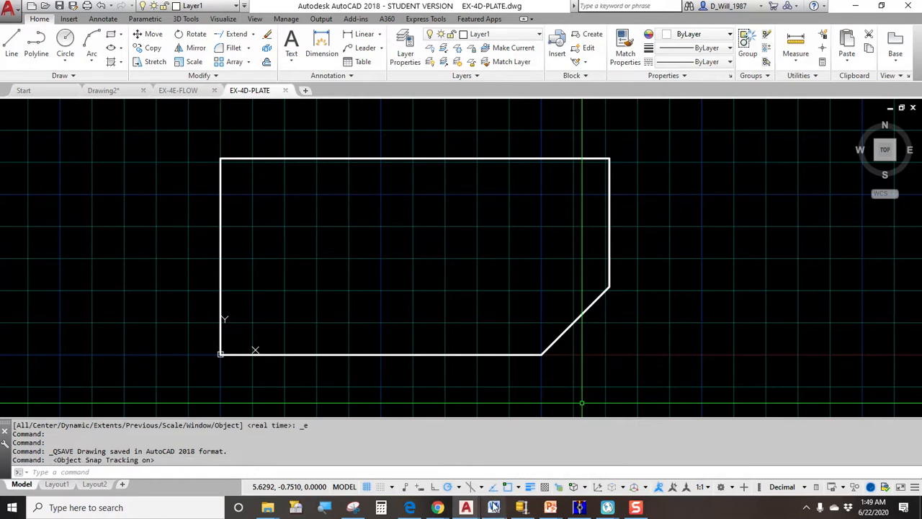
click(385, 263)
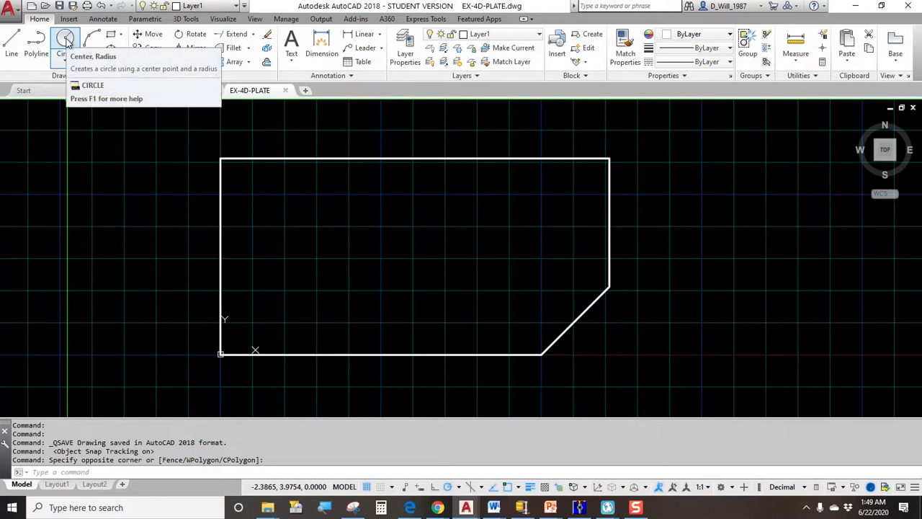
click(65, 41)
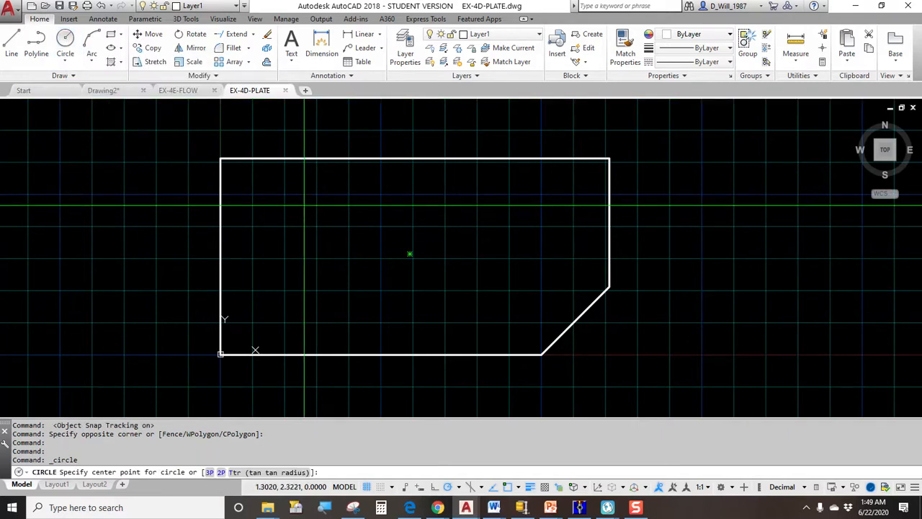
key(Escape)
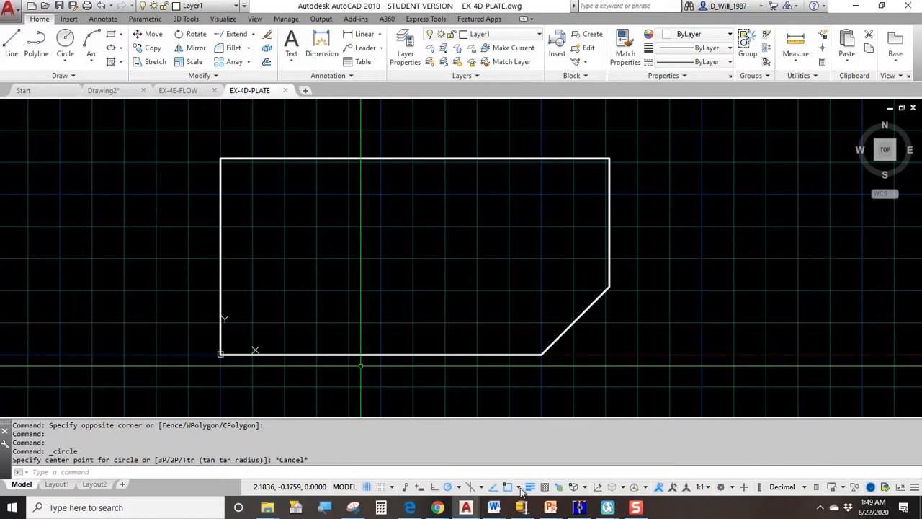
click(519, 487)
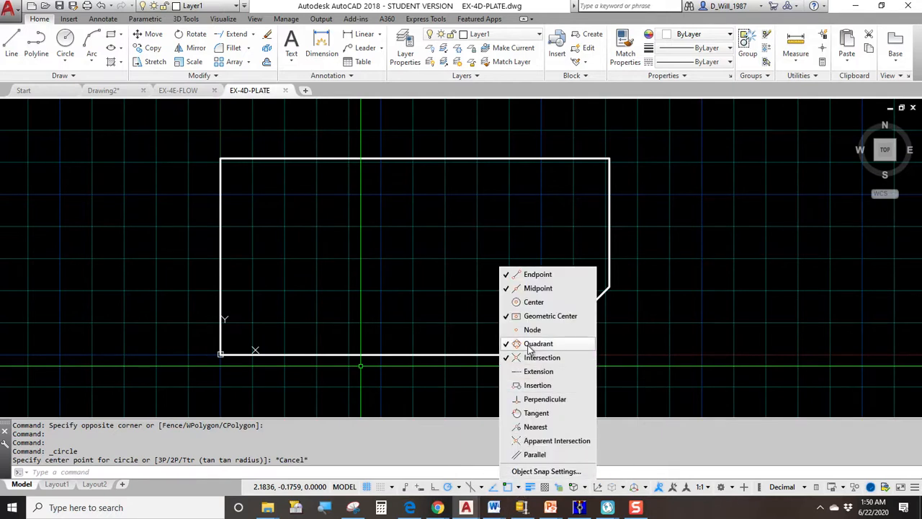
click(531, 316)
click(472, 431)
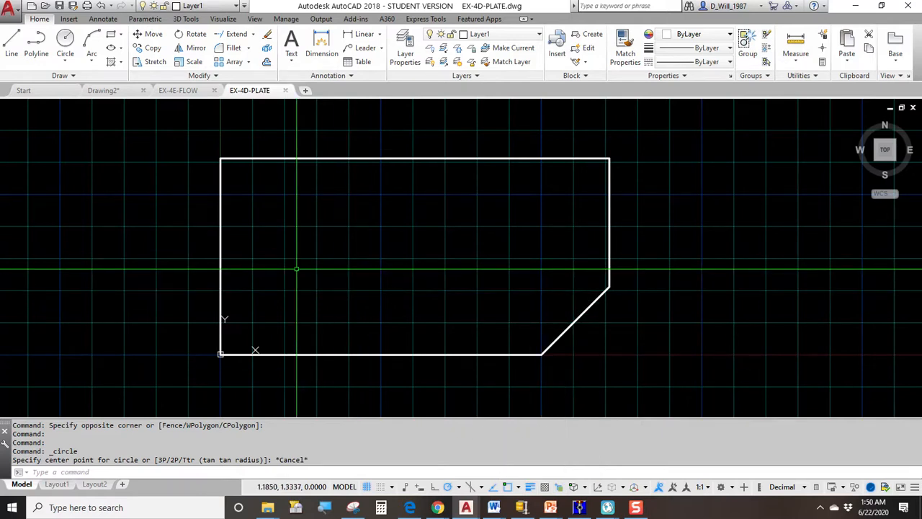
Step: Draw a vertical line from the top edge's midpoint to the bottom edge and a horizontal line from the left edge's midpoint to the right edge
click(64, 45)
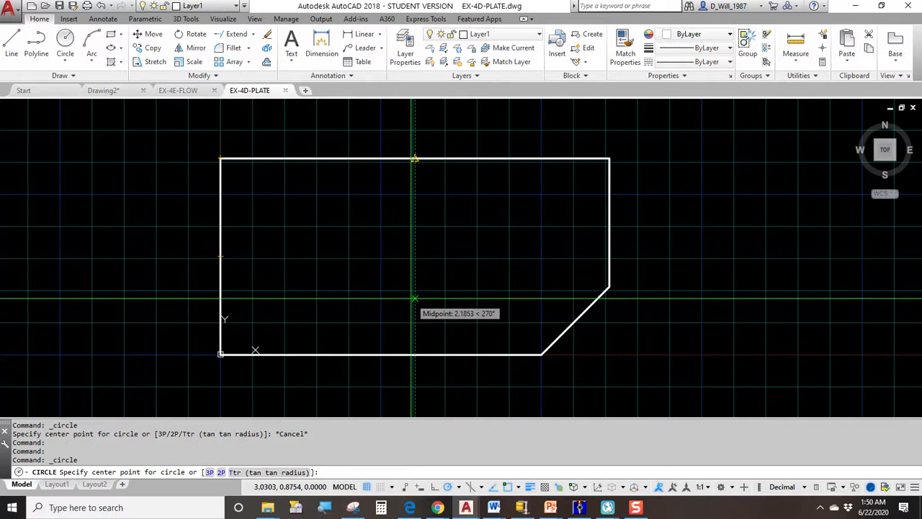
key(Escape)
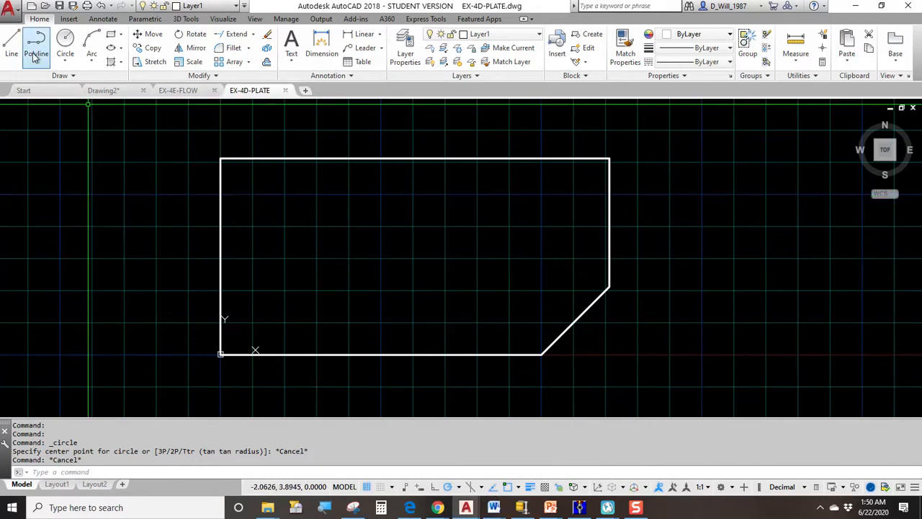
click(5, 42)
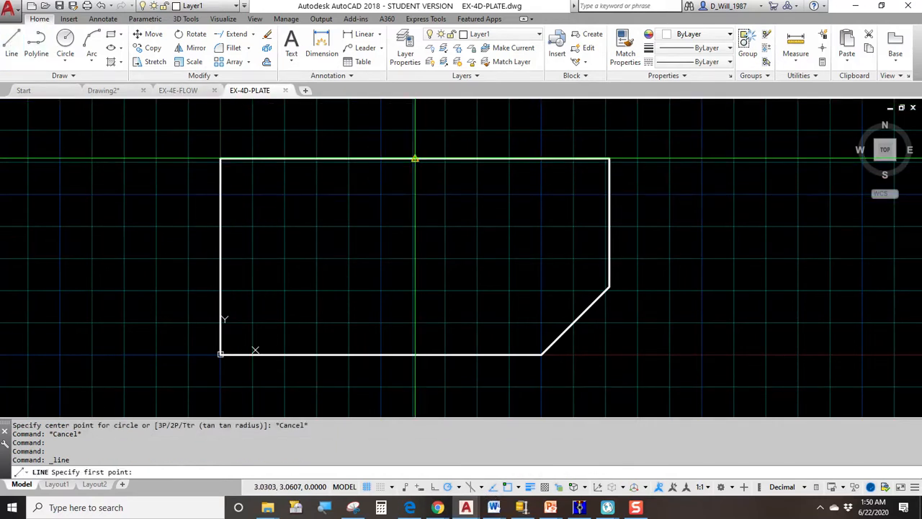
click(415, 158)
click(414, 354)
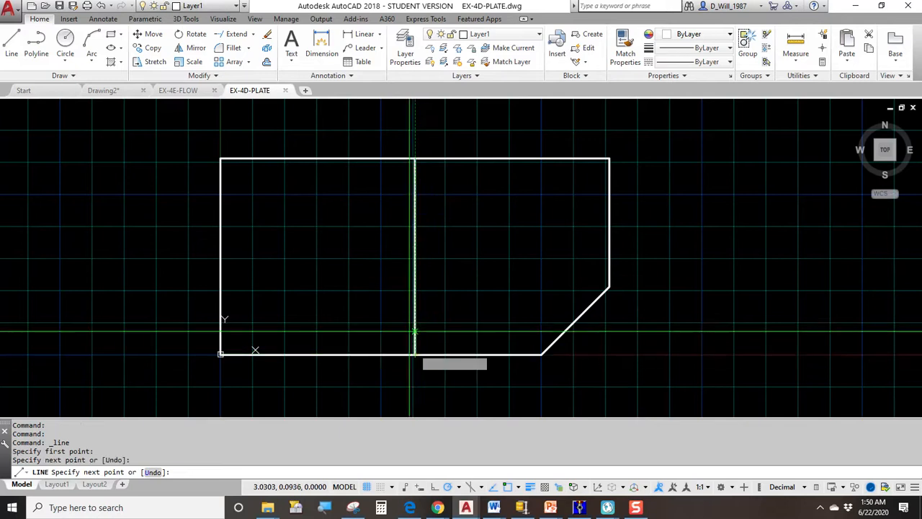
key(Return)
key(Return)
click(221, 257)
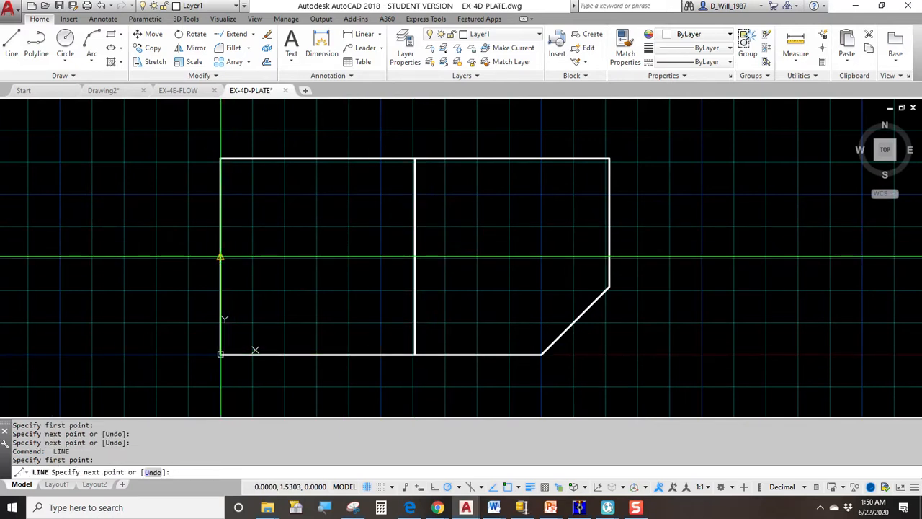
click(609, 258)
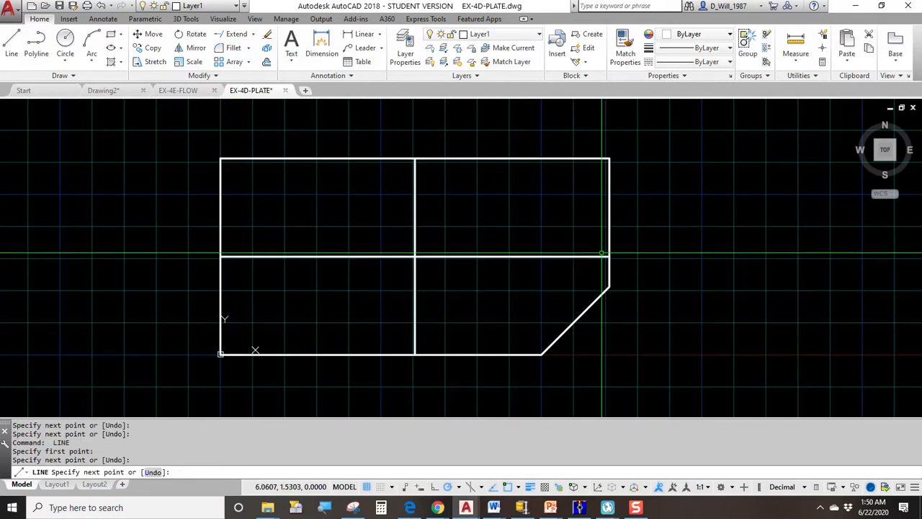
key(Escape)
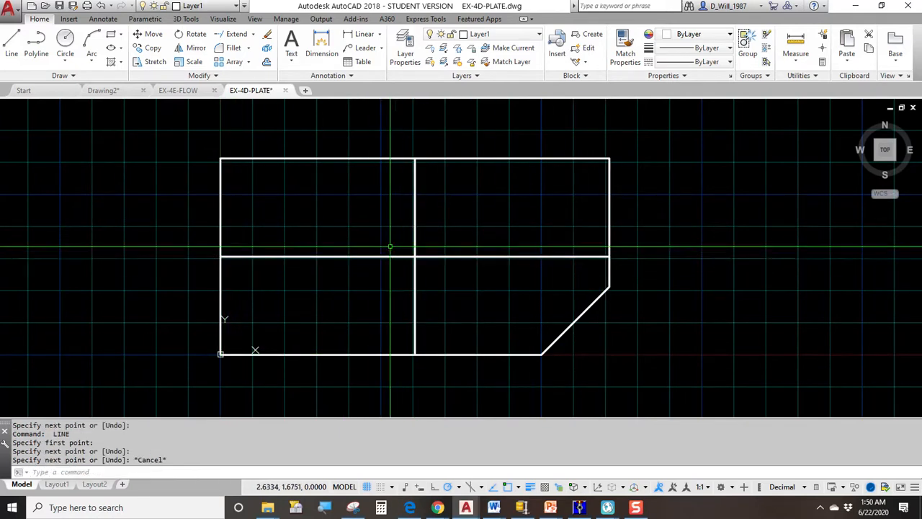
Step: Draw a circle with a radius of about 0.77 centred on the crossing of the two construction lines
click(64, 43)
click(415, 256)
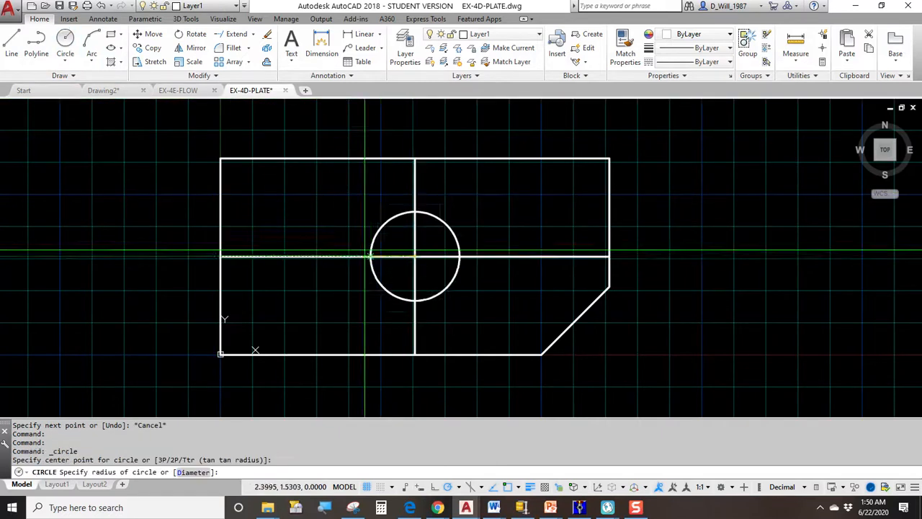
click(367, 253)
click(395, 233)
click(348, 209)
key(Escape)
Step: Delete the two construction lines and the circle inside the plate
click(425, 178)
click(388, 172)
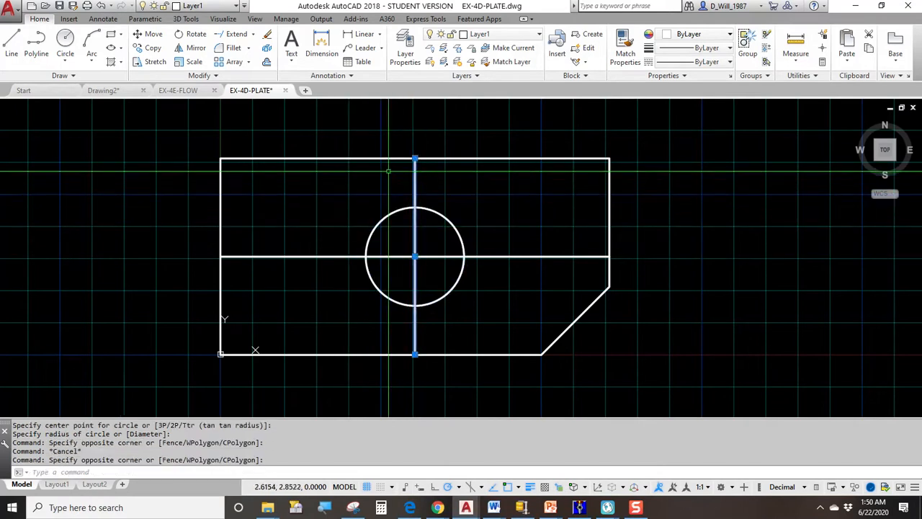
click(322, 248)
click(293, 260)
key(Delete)
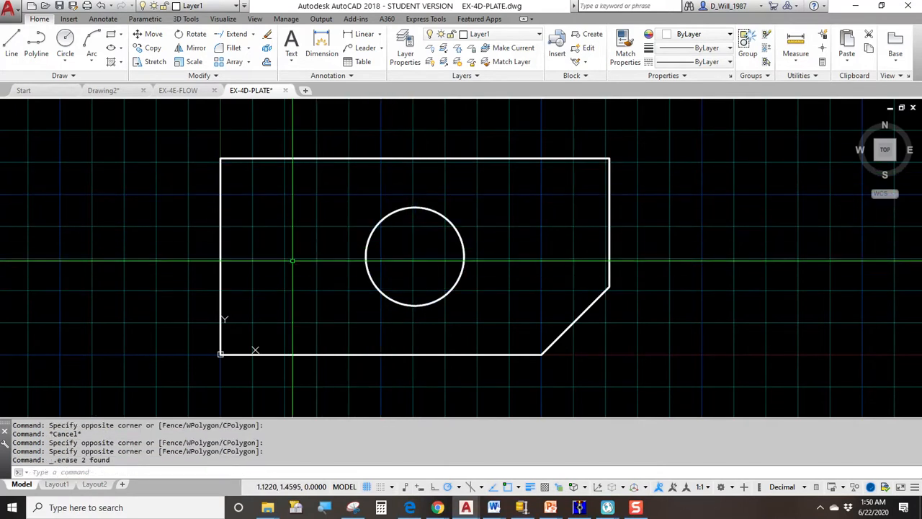
click(439, 214)
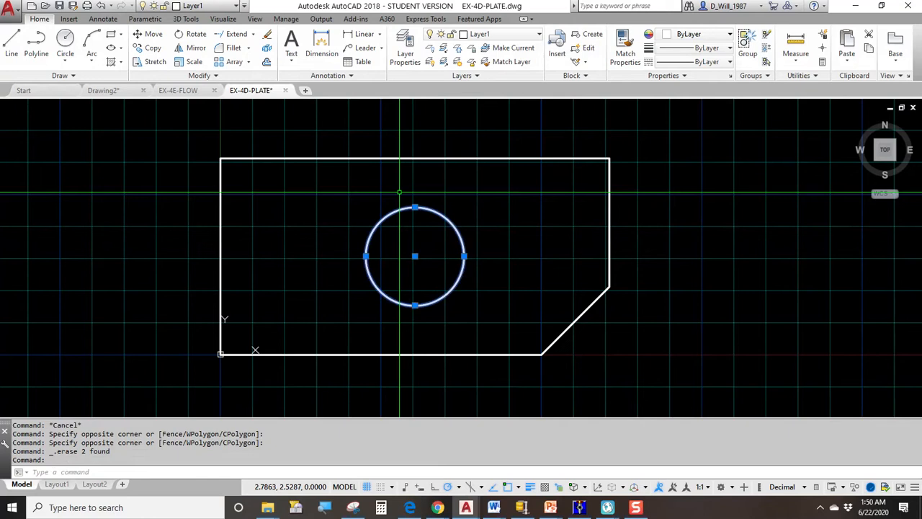
key(Delete)
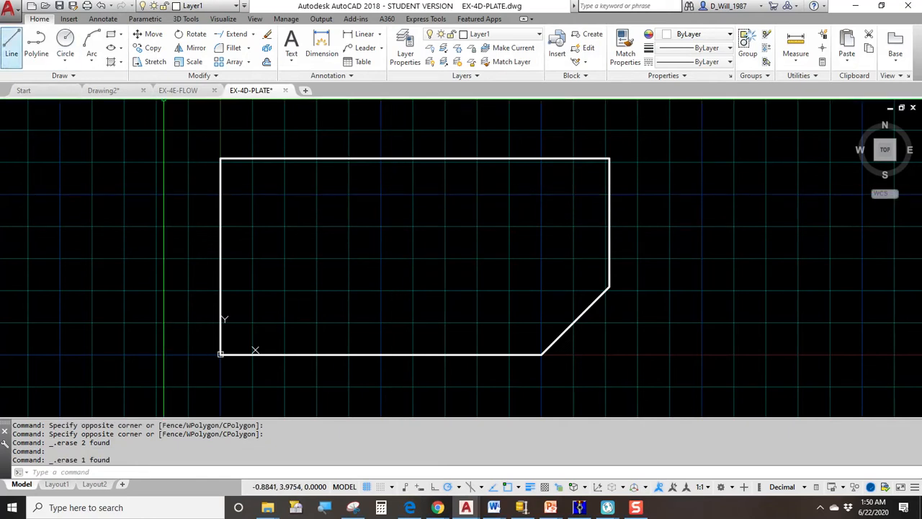
Step: Draw a circle with a radius of about 0.97 at the plate's centre, tracked from the midpoints of the top and left edges
click(65, 40)
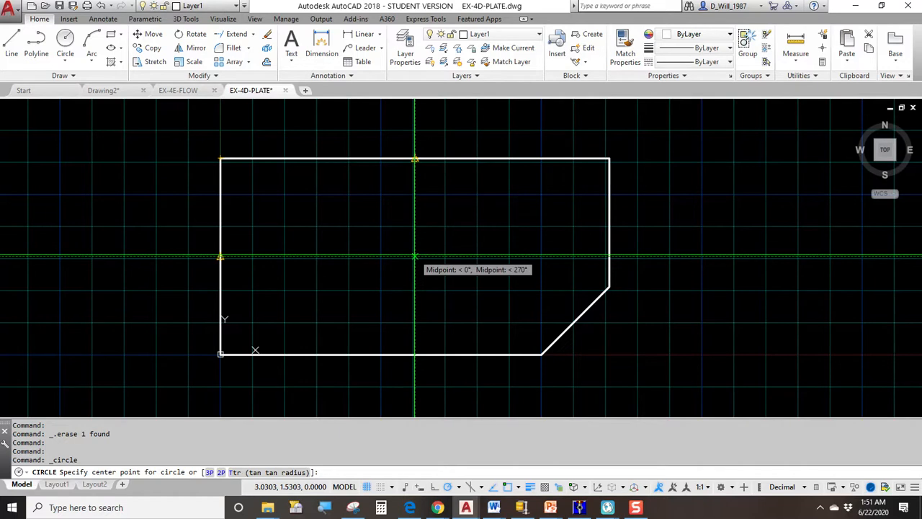
click(414, 256)
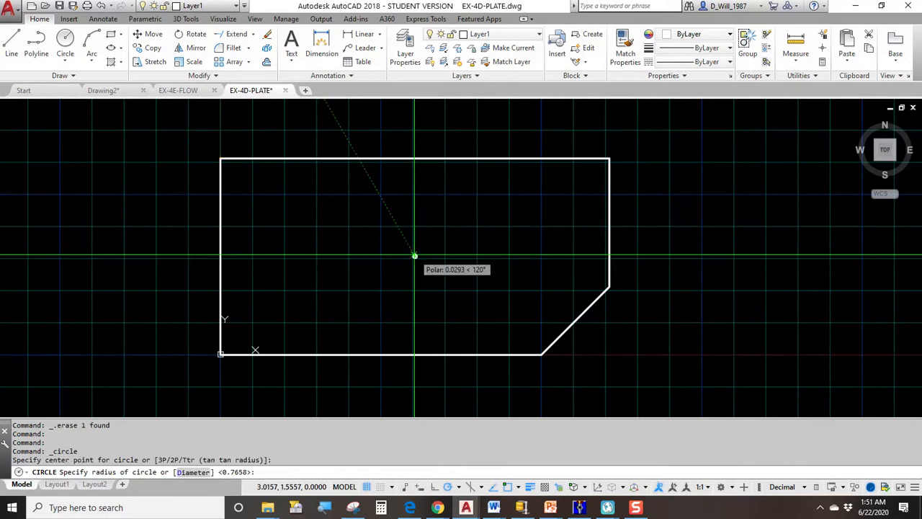
click(361, 225)
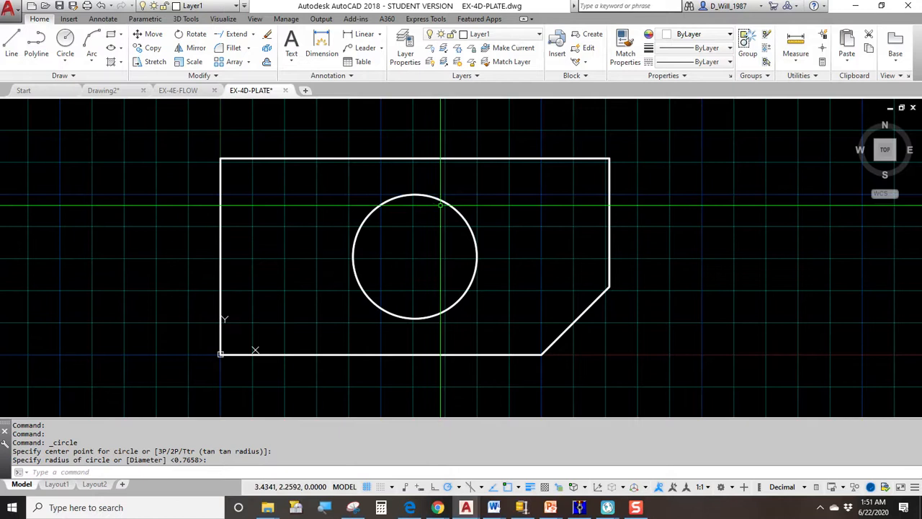
click(415, 195)
click(418, 158)
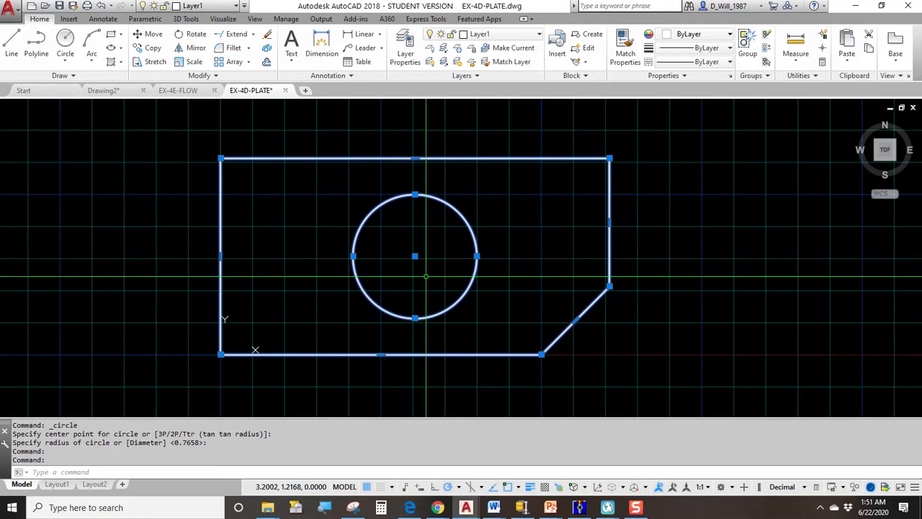
key(Escape)
key(Escape)
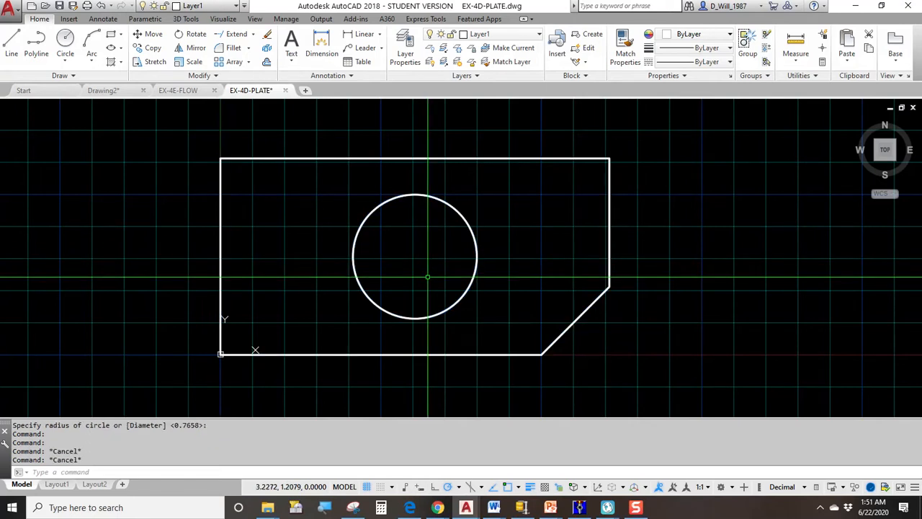
Step: Draw a circle with a radius of about 0.28 outside the chamfer, centred where the tracked bottom and right edges would meet
middle_drag(559, 277, 427, 255)
scroll(462, 297, down, 2)
scroll(465, 288, up, 4)
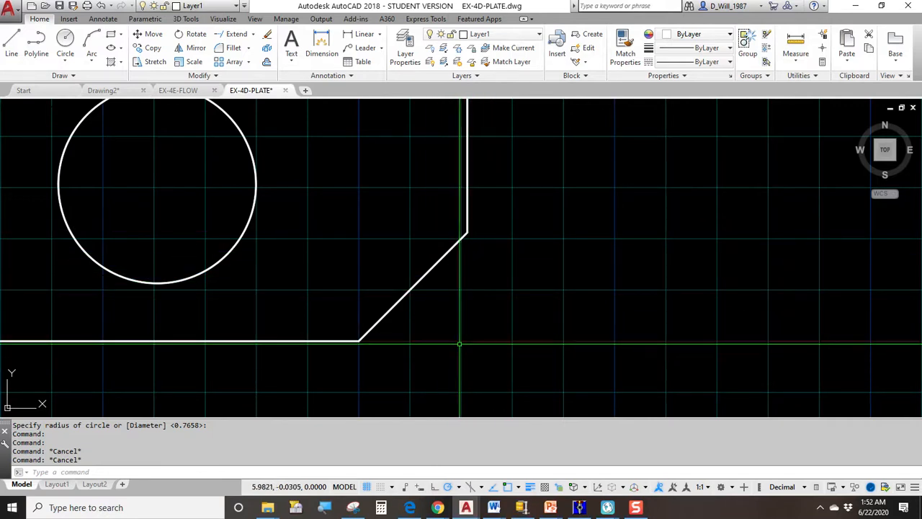
click(69, 50)
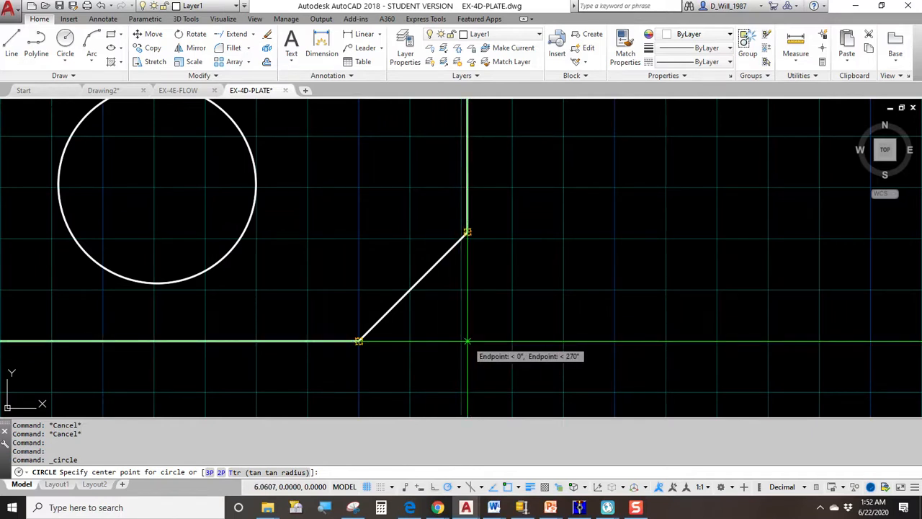
click(468, 341)
key(Return)
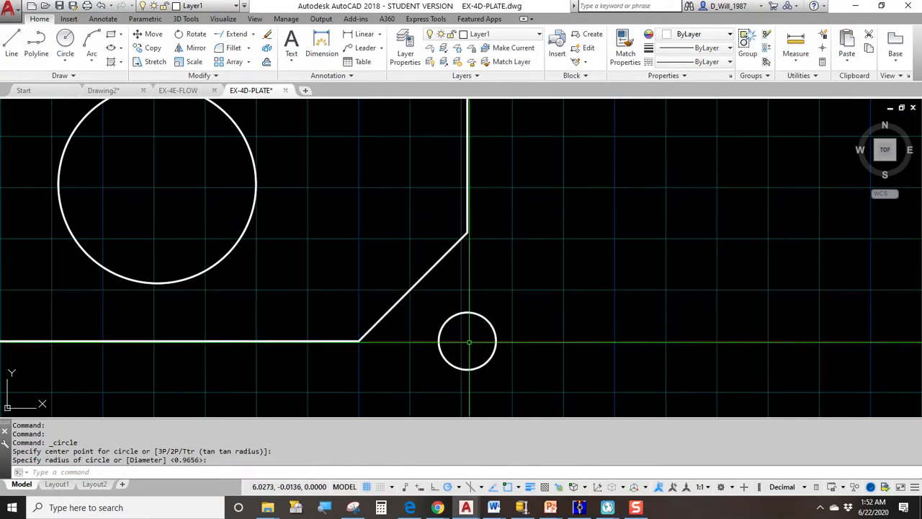
Step: Draw a small circle inside the plate, centred level with the chamfer's upper endpoint and directly above its lower endpoint
scroll(495, 309, down, 3)
scroll(495, 308, up, 2)
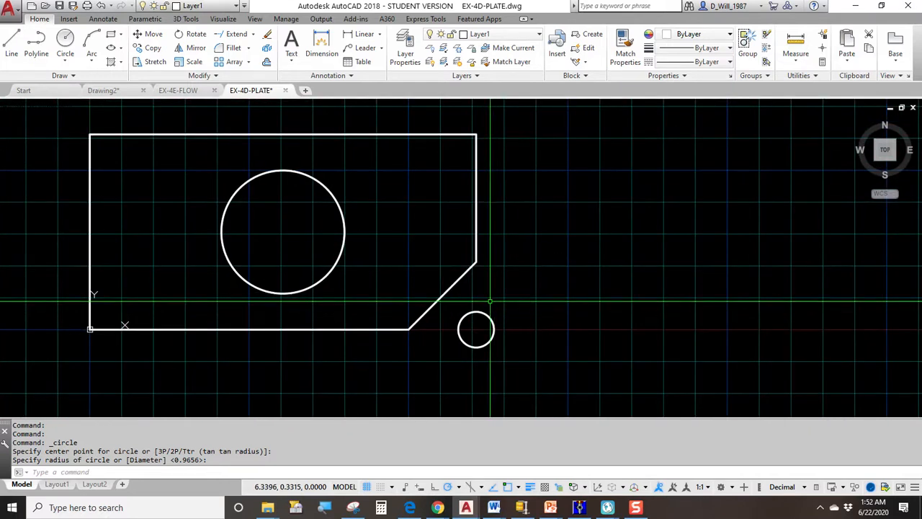
click(58, 38)
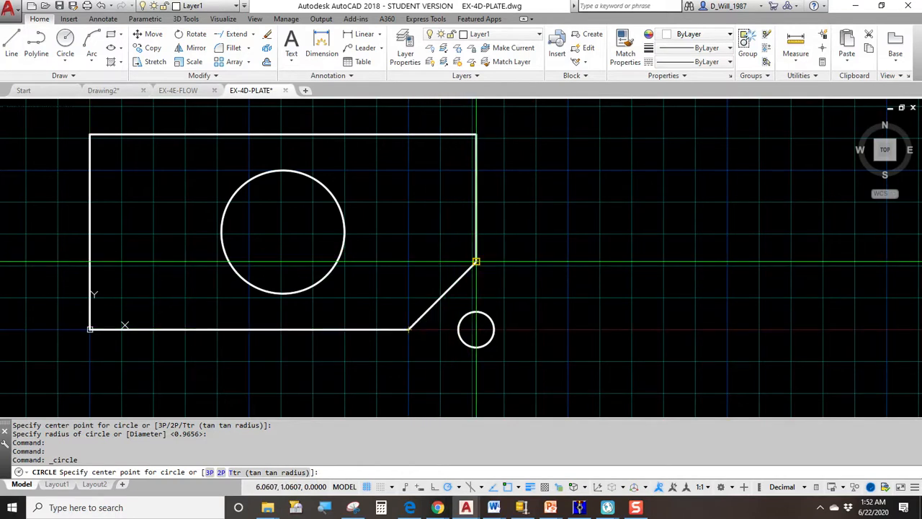
click(409, 263)
click(409, 282)
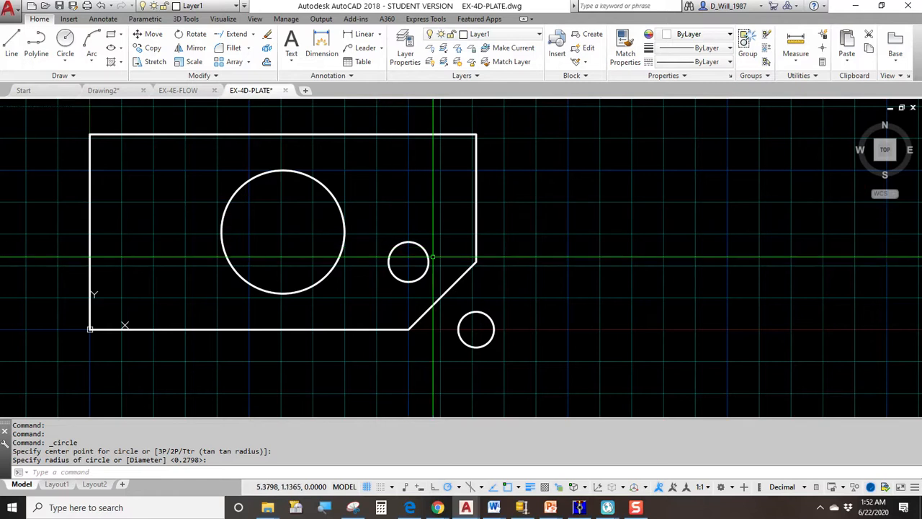
Step: Draw a horizontal line from the chamfer's upper endpoint through the small inner circle, ending just beyond it
text(l)
key(Return)
click(475, 262)
click(429, 261)
click(375, 261)
key(Return)
key(Return)
click(409, 328)
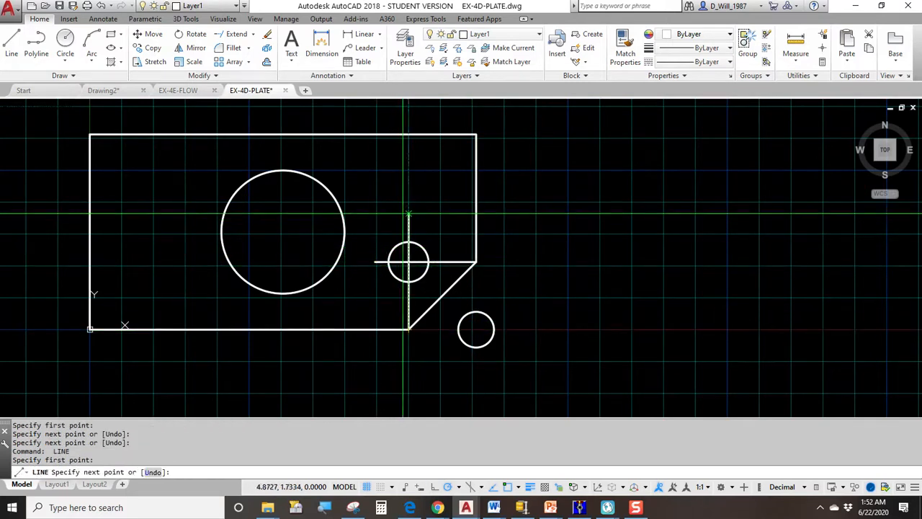
click(415, 213)
key(Return)
key(ctrl+z)
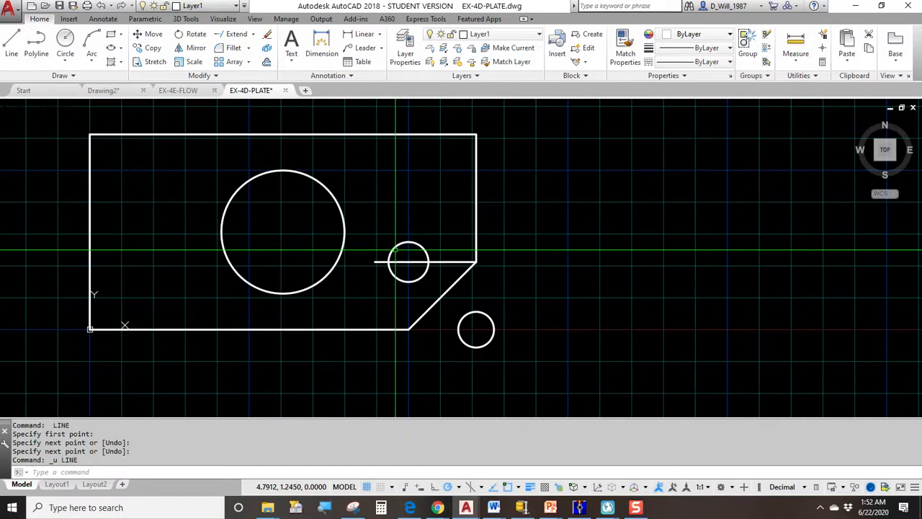
Step: Draw a vertical line from the chamfer's lower endpoint up through the small inner circle, ending just above it, and check the circle's centre
text(l)
key(Return)
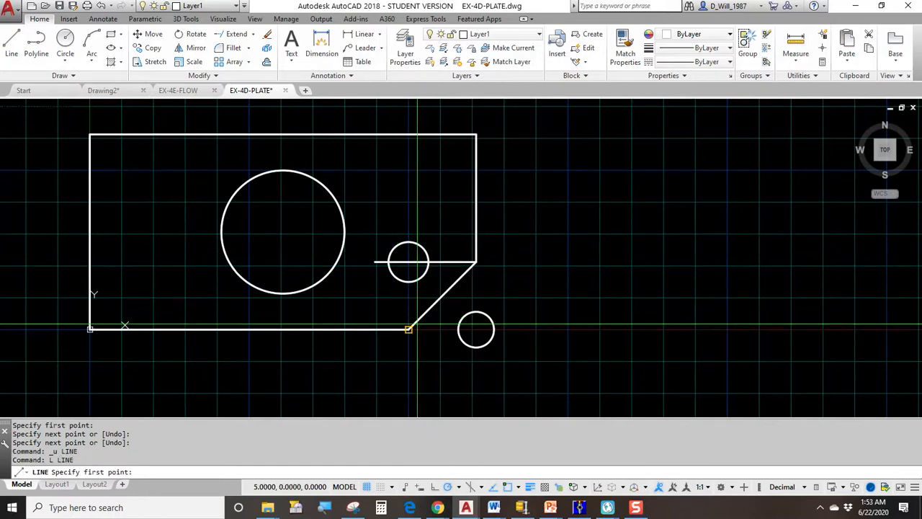
click(408, 328)
click(409, 223)
key(Escape)
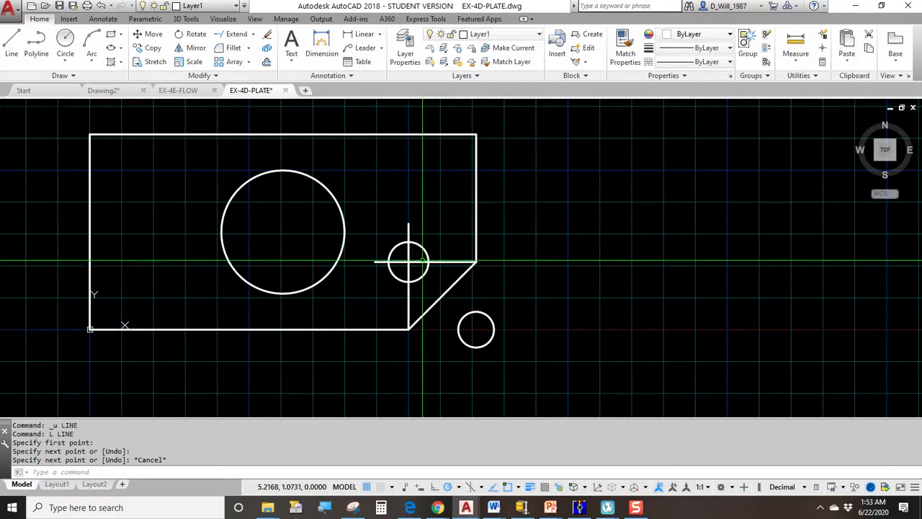
click(422, 249)
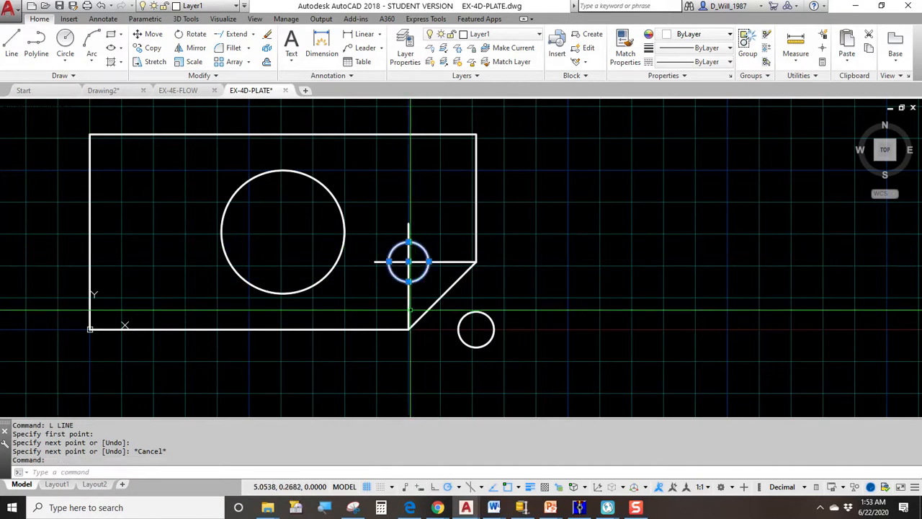
scroll(411, 265, up, 4)
scroll(413, 274, down, 4)
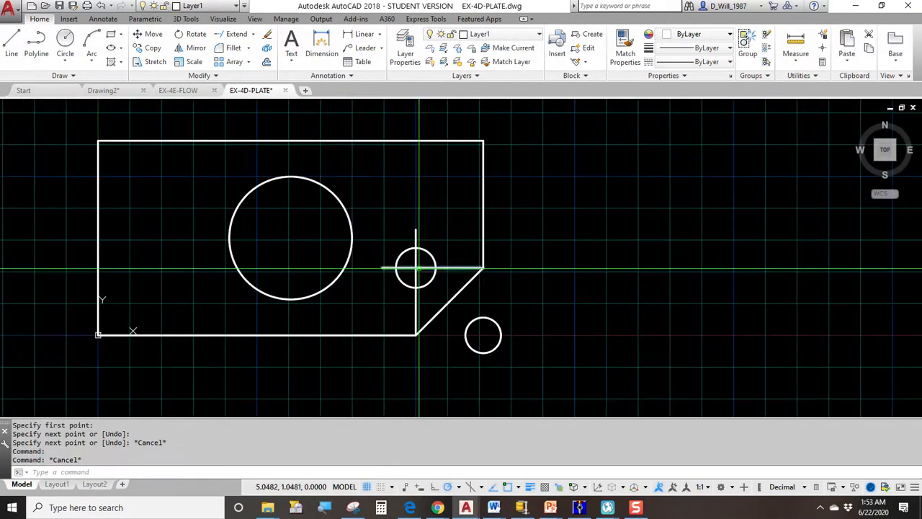
Step: Delete the horizontal and vertical construction lines that cross at the small inner circle
key(Escape)
click(416, 268)
click(414, 274)
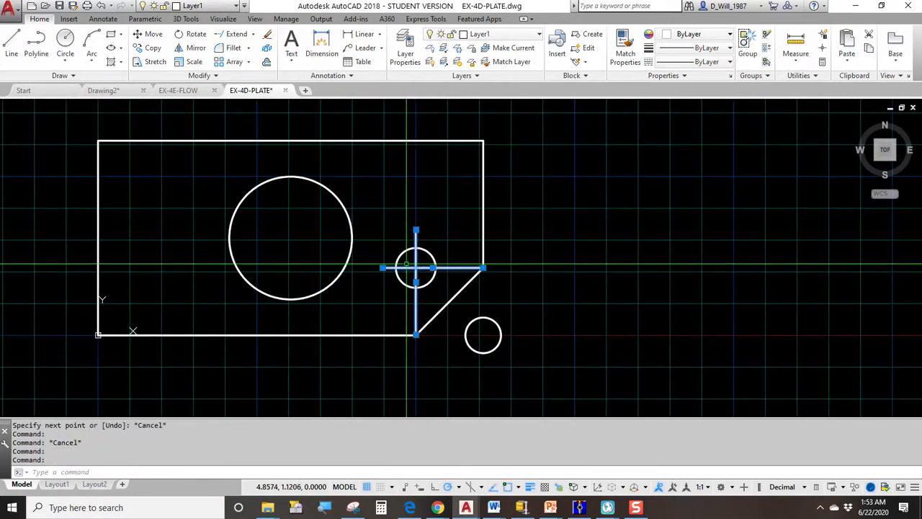
key(Delete)
scroll(273, 186, down, 4)
scroll(354, 220, up, 2)
scroll(252, 184, up, 2)
mouse_move(251, 185)
middle_down()
mouse_move(364, 292)
mouse_move(268, 280)
middle_up()
scroll(363, 292, down, 2)
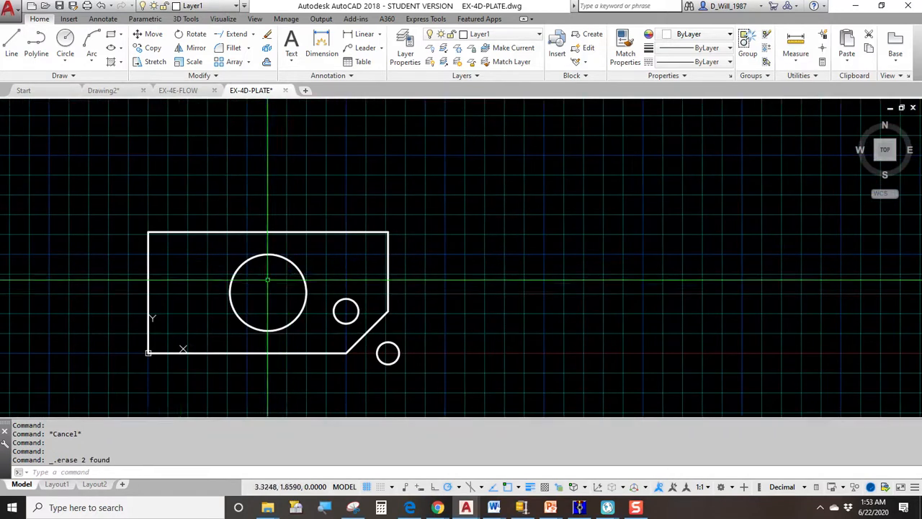
click(15, 44)
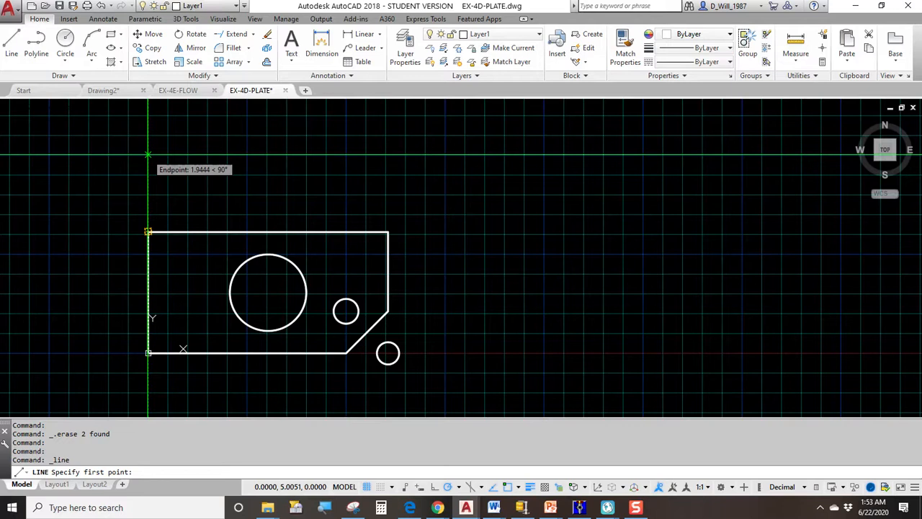
click(148, 155)
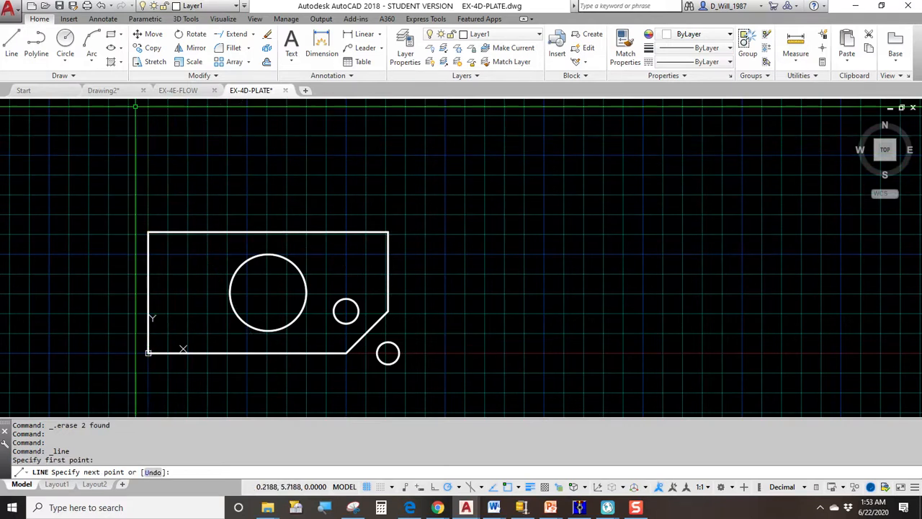
key(Escape)
Step: Draw a closed rectangle of lines about 1.4 tall, starting about 1.3 above the plate and aligned with the plate's left and right edges
click(12, 45)
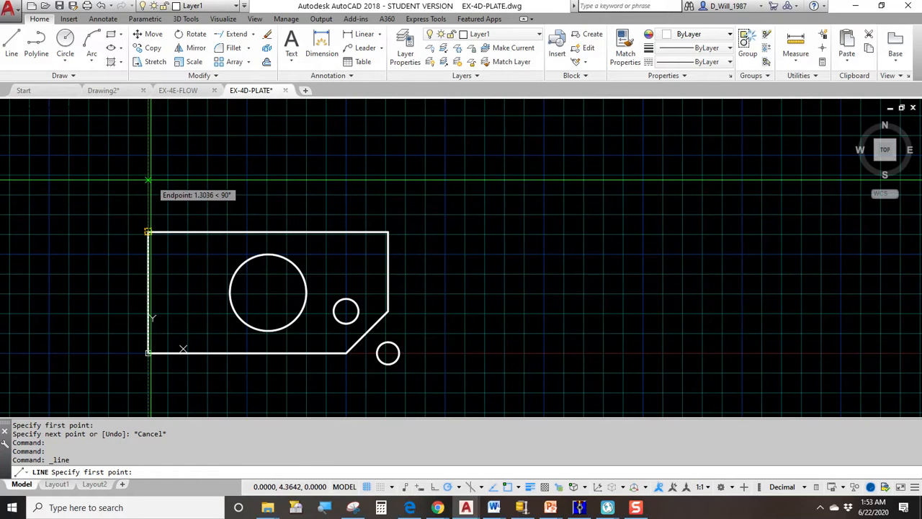
click(149, 179)
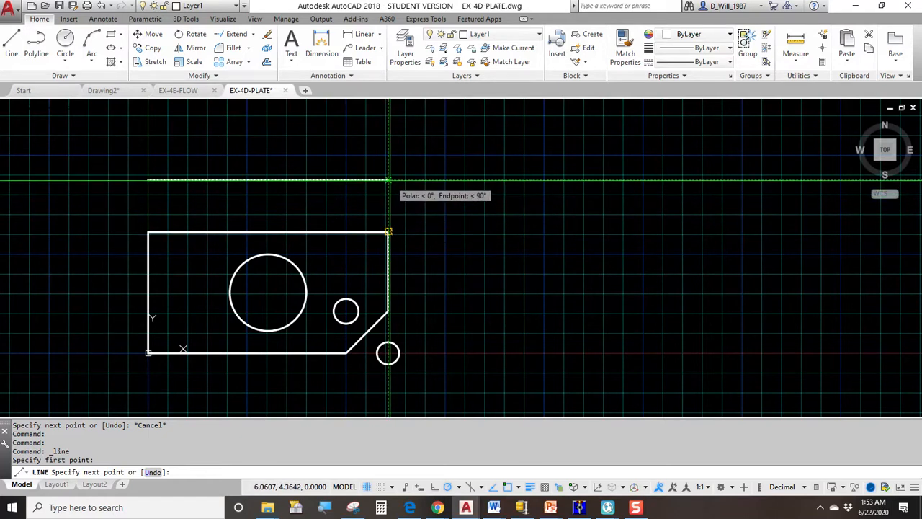
click(390, 180)
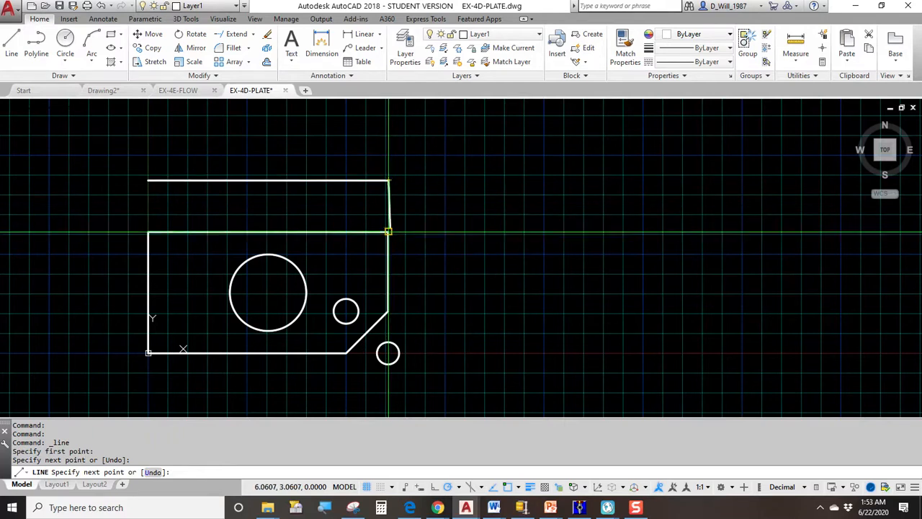
click(389, 126)
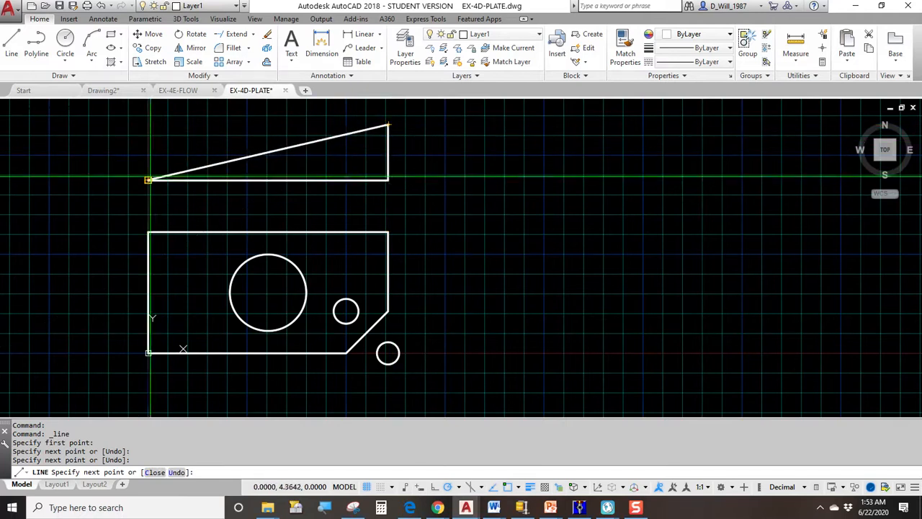
click(149, 125)
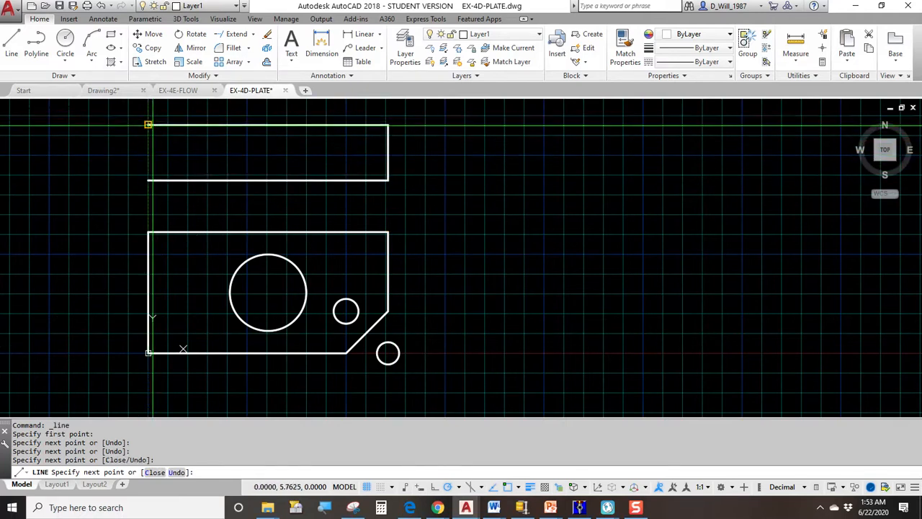
key(Escape)
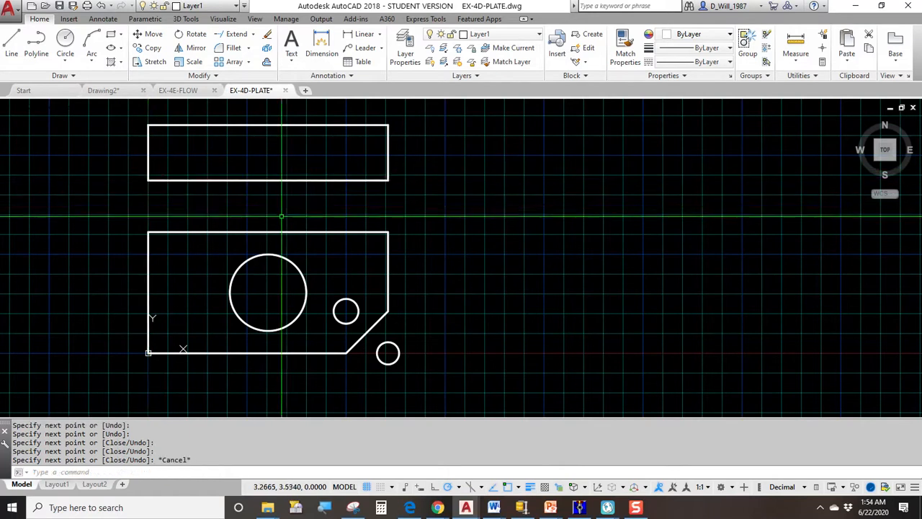
Step: Create a new layer named HIDDEN
mouse_move(309, 252)
middle_down()
mouse_move(309, 269)
mouse_move(413, 258)
middle_up()
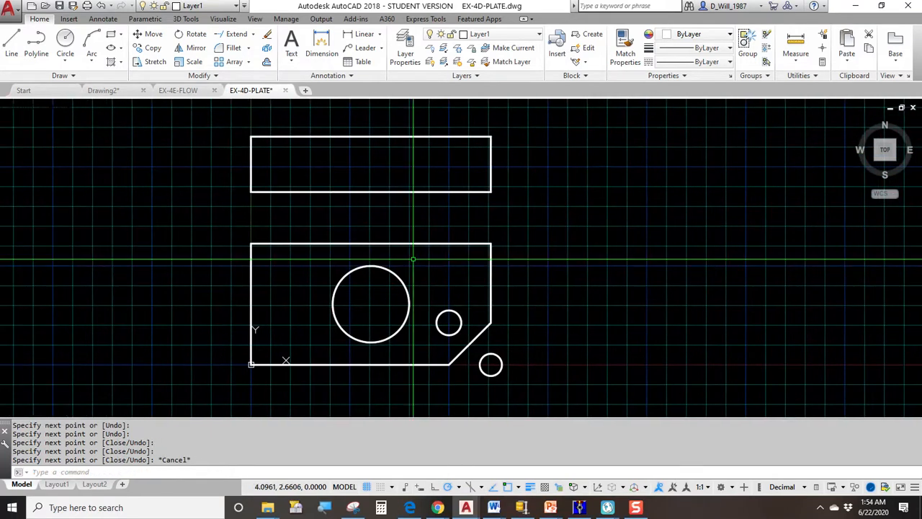
click(504, 35)
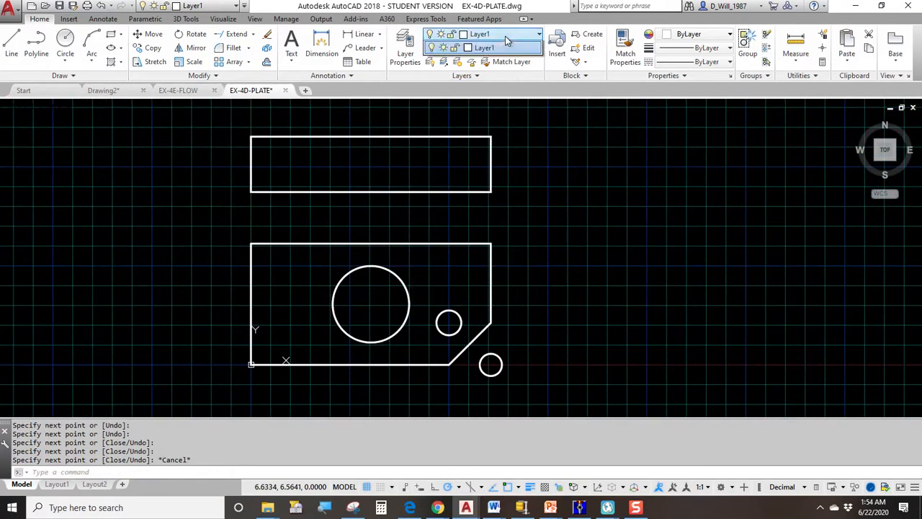
click(506, 39)
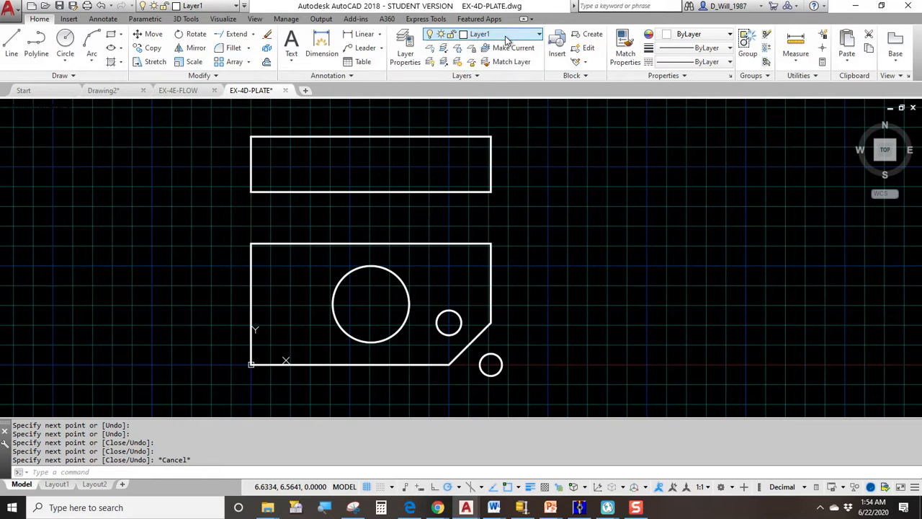
click(407, 50)
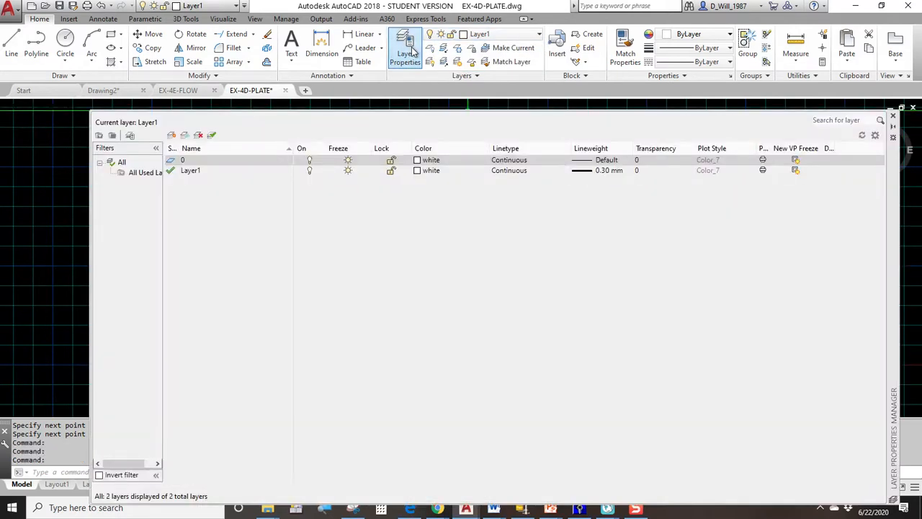
click(171, 137)
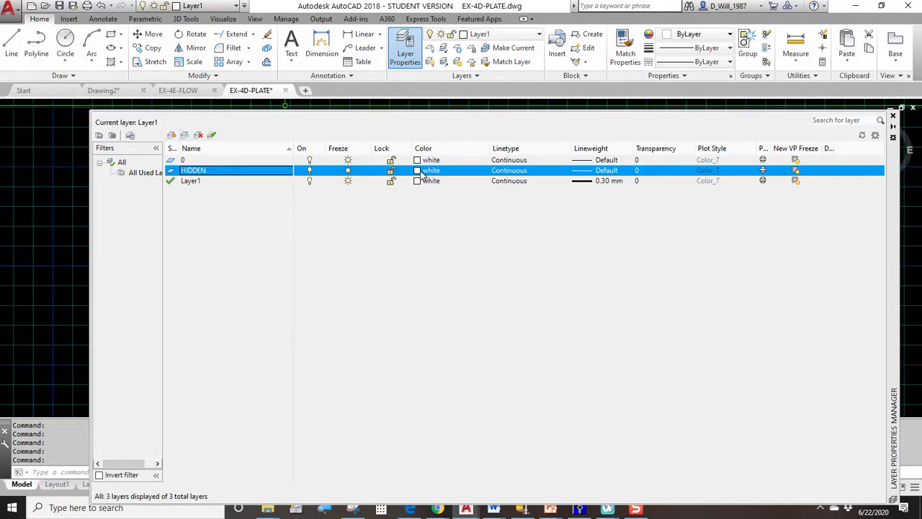
Step: Load the HIDDEN2 linetype for the HIDDEN layer and make that layer current
click(518, 171)
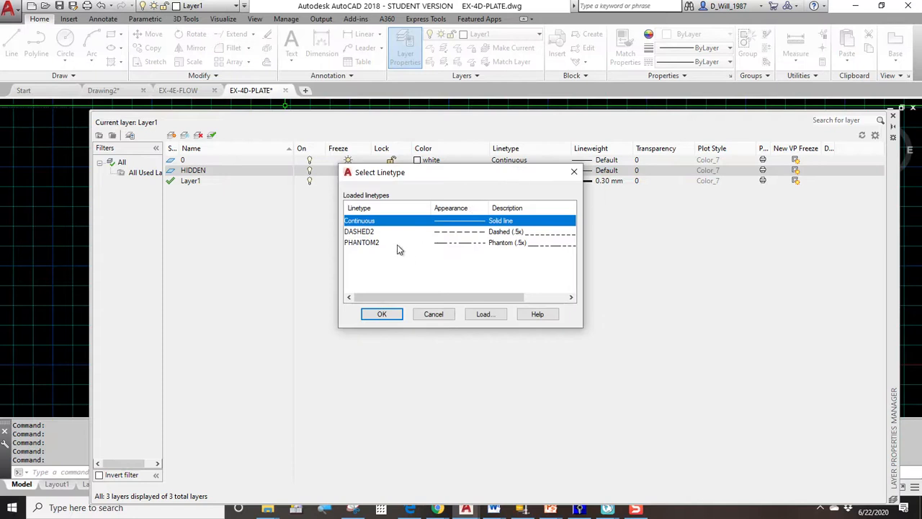
click(486, 314)
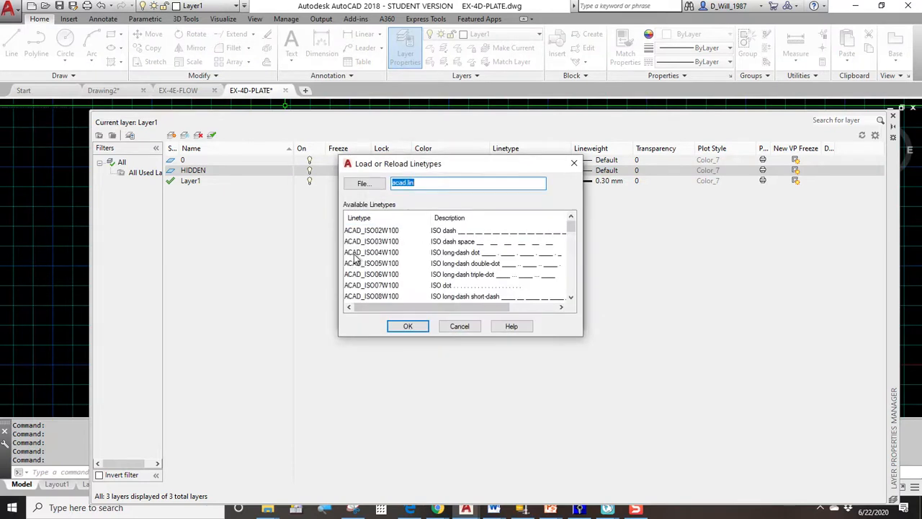
key(h)
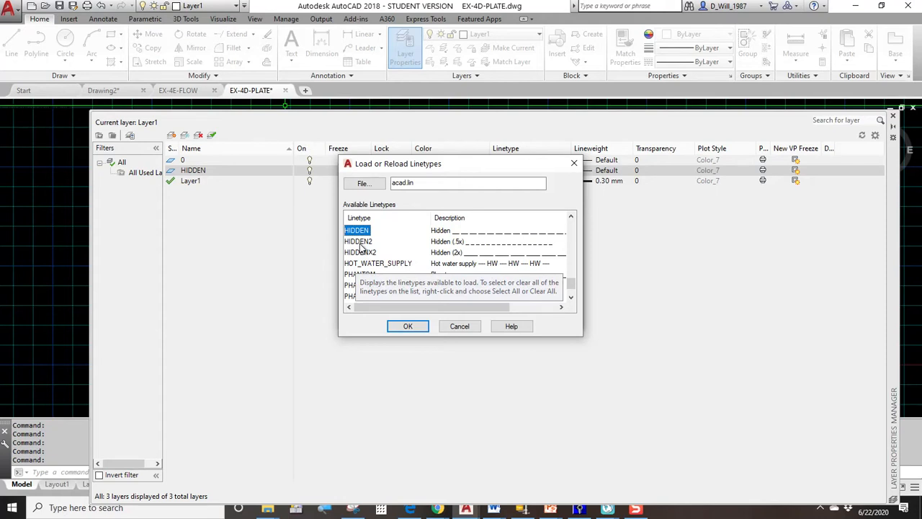
click(362, 243)
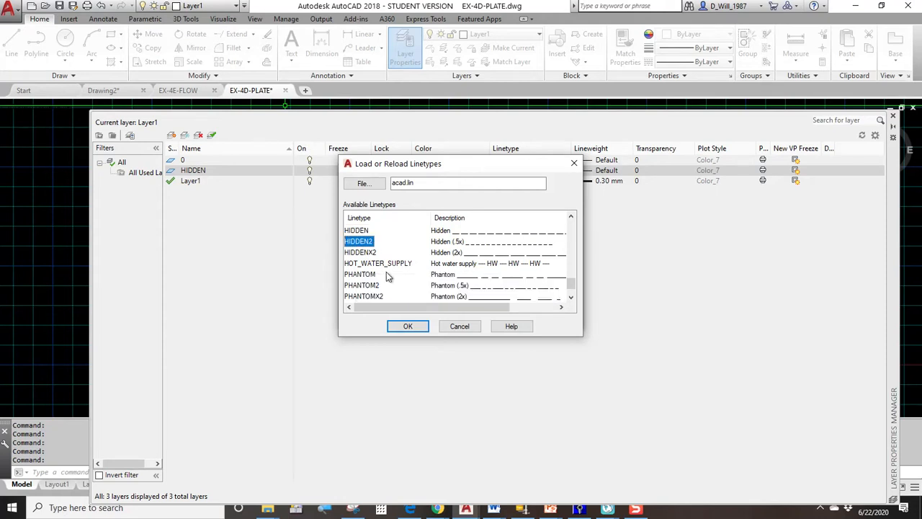
click(408, 326)
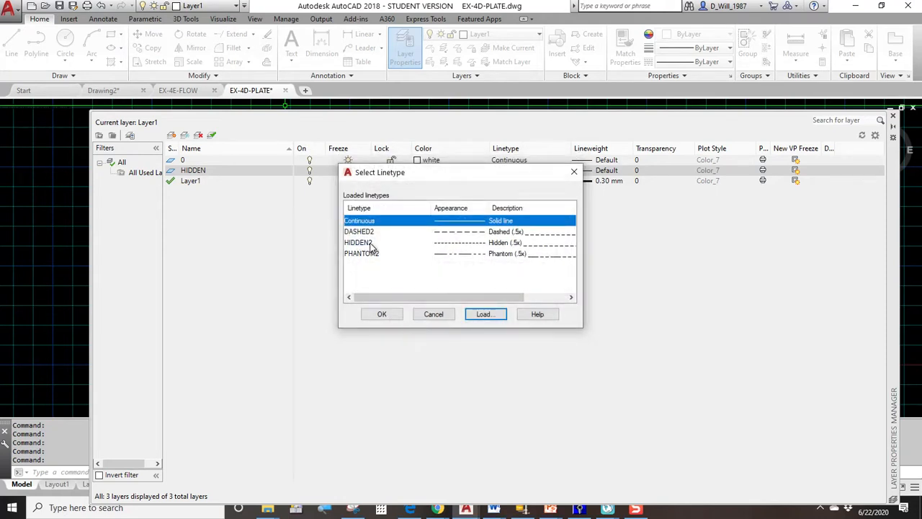
click(371, 244)
click(381, 315)
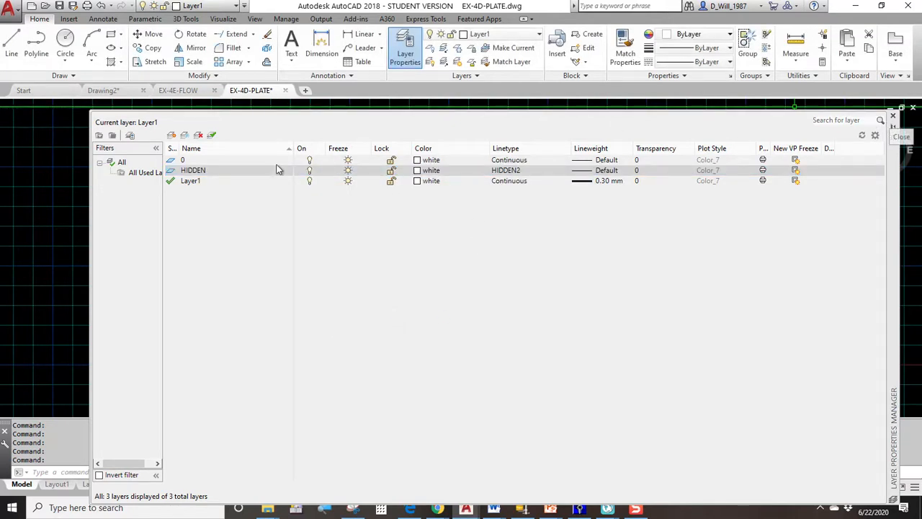
double_click(201, 171)
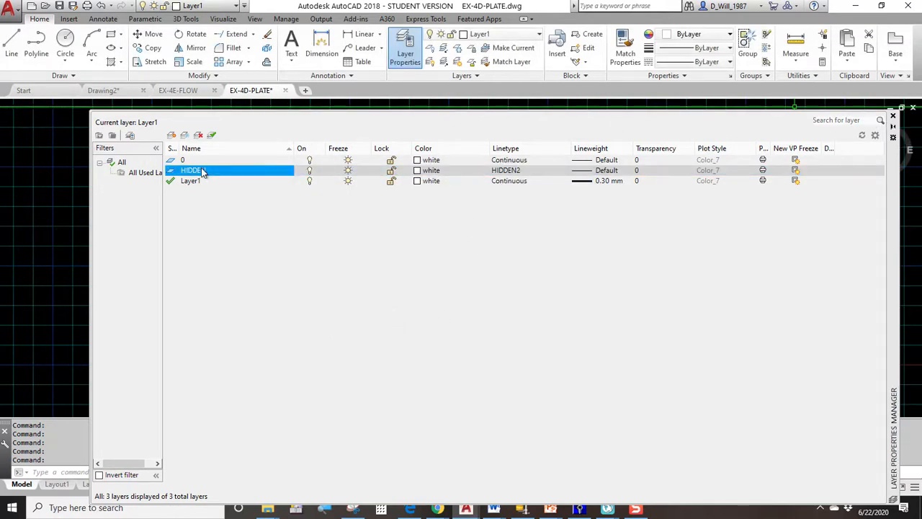
click(894, 118)
Step: Turn on the Quadrant snap and draw a vertical hidden line across the upper rectangle, tracked from the large circle's left quadrant
scroll(328, 236, up, 3)
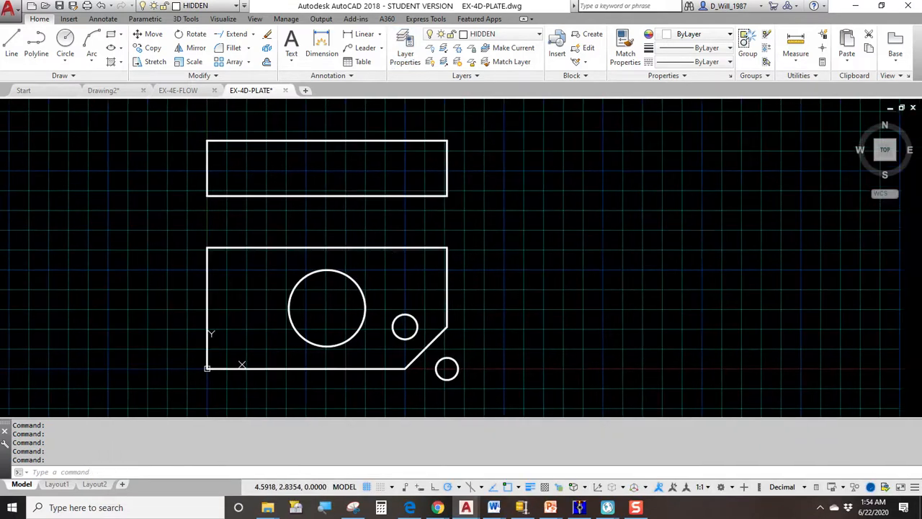
scroll(327, 236, down, 2)
middle_drag(328, 236, 286, 237)
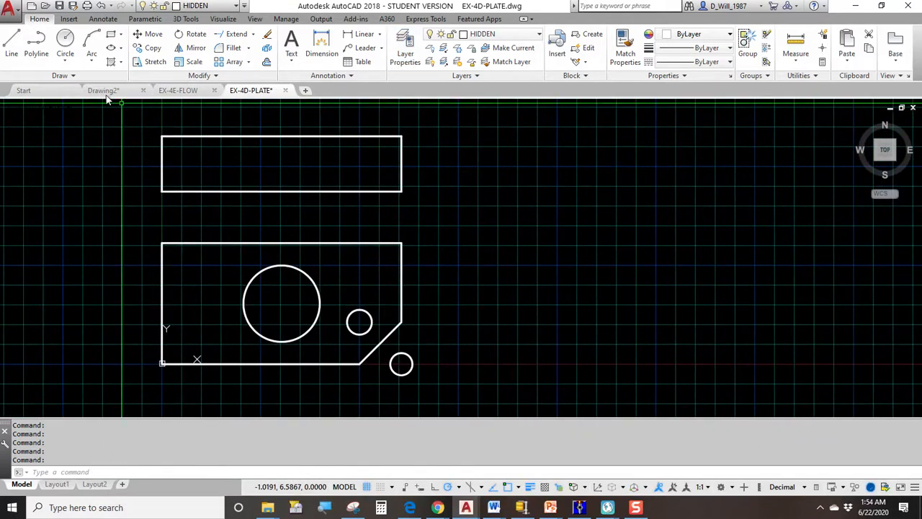
click(12, 45)
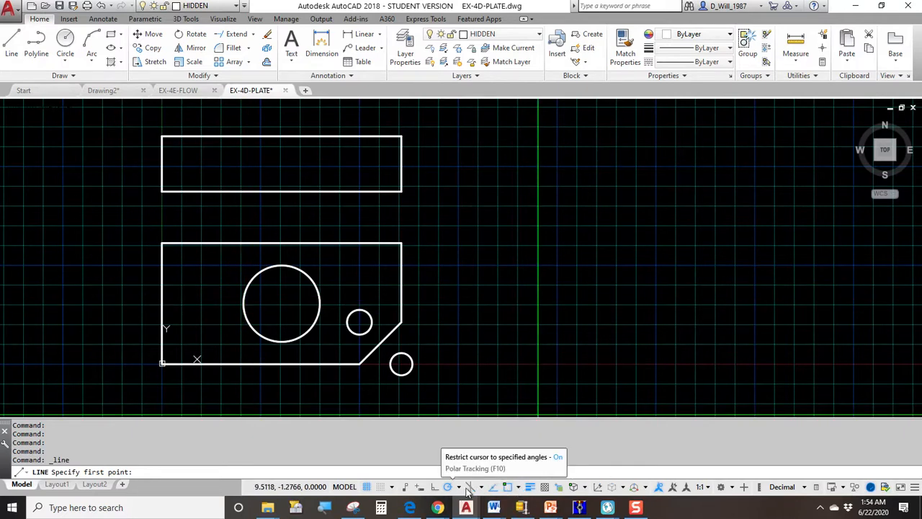
click(518, 490)
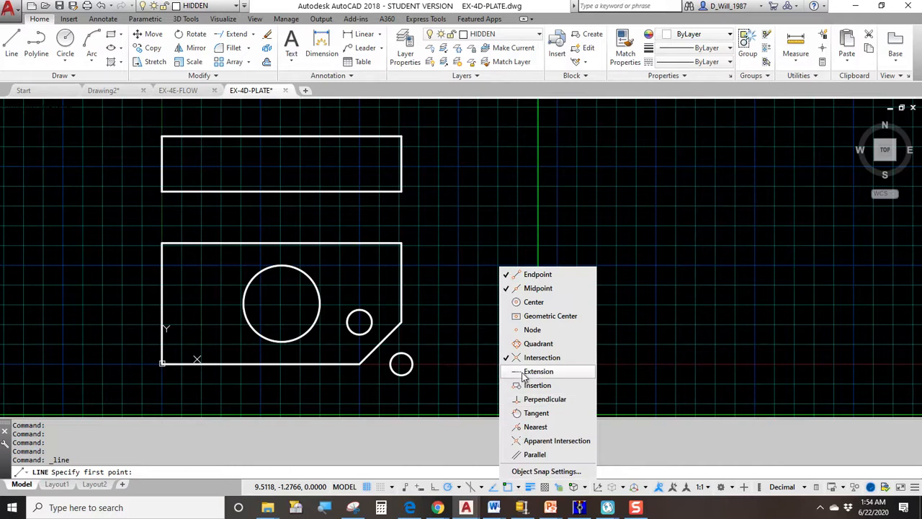
click(388, 332)
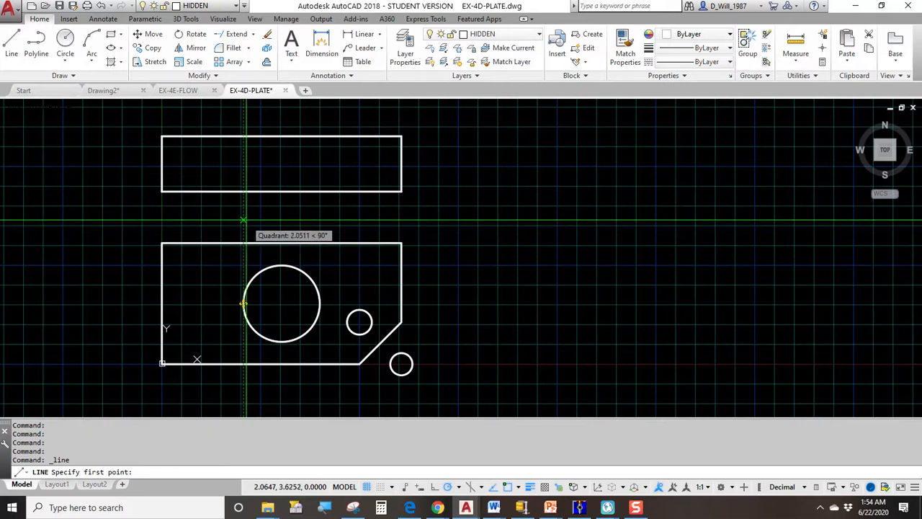
click(244, 191)
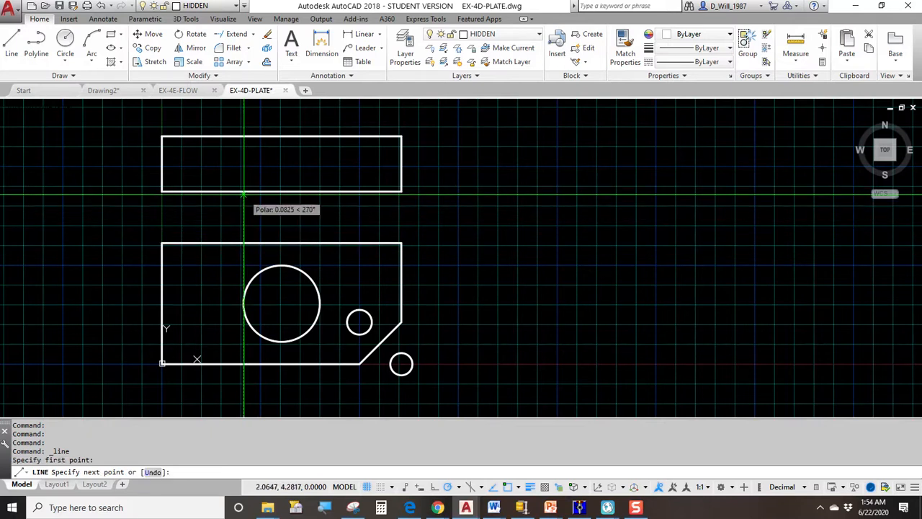
click(244, 135)
key(Return)
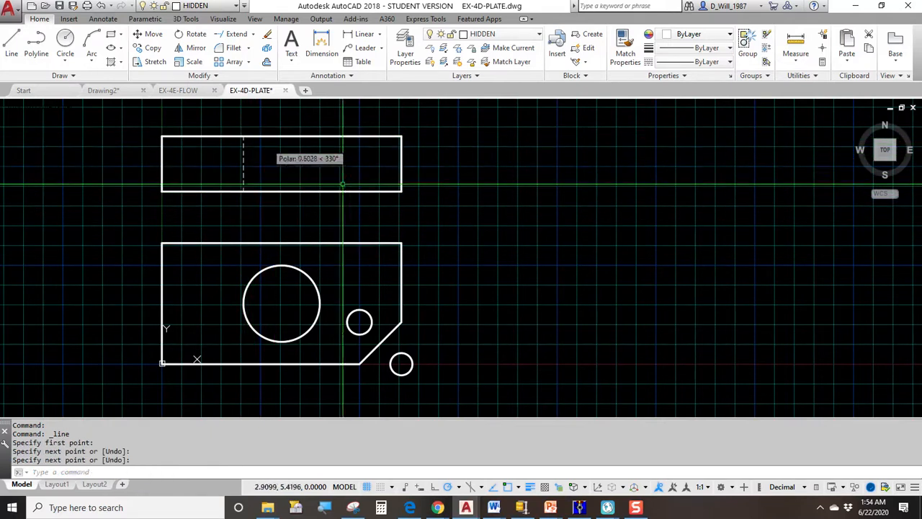
click(265, 162)
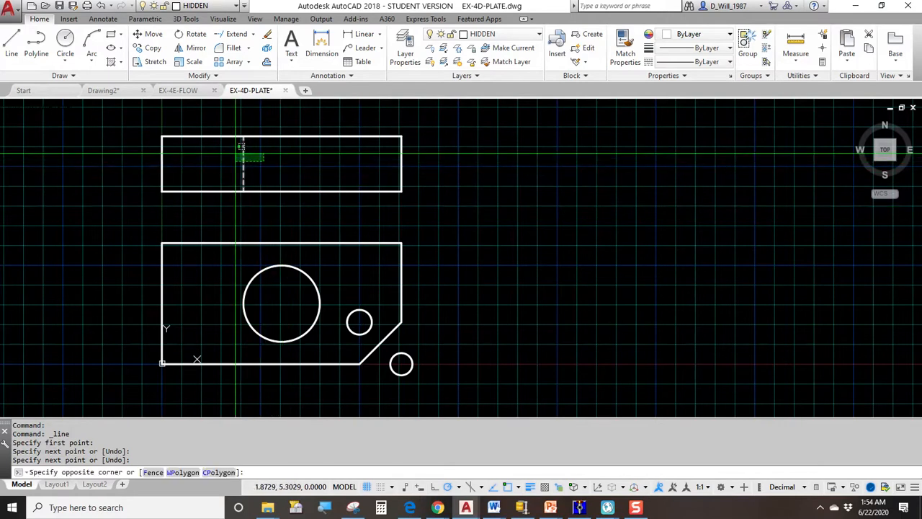
click(234, 149)
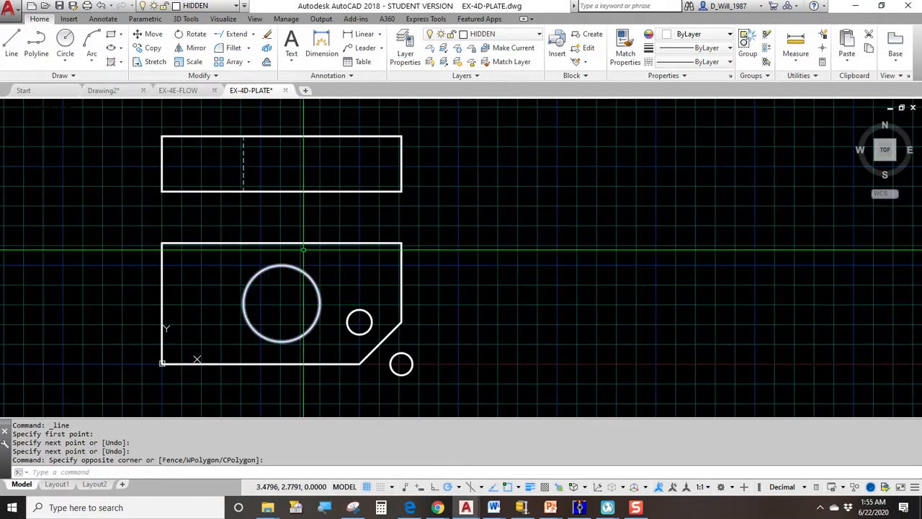
key(Escape)
Step: Draw a vertical hidden line from the large circle's right quadrant up to the upper rectangle's top edge
key(Return)
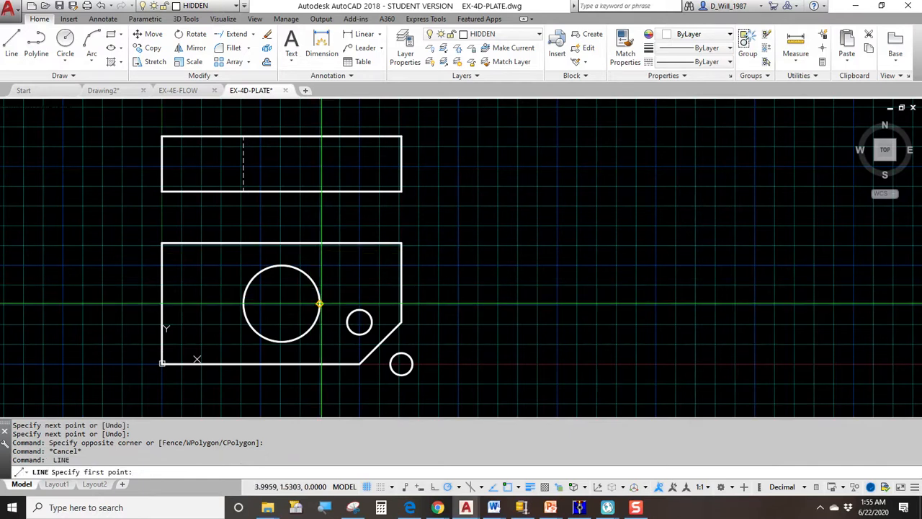
click(320, 303)
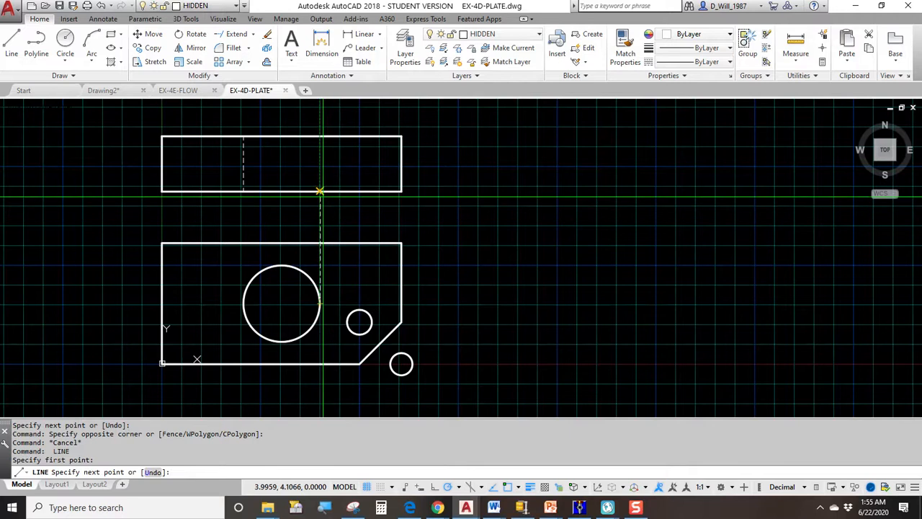
key(Escape)
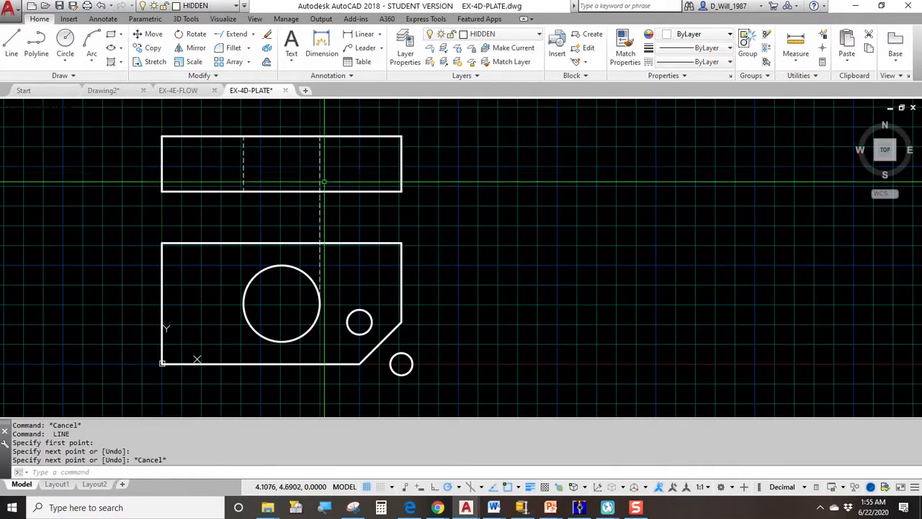
Step: Shorten the hidden line above the large circle's right quadrant so its lower end meets the upper rectangle's bottom edge
click(324, 202)
click(316, 210)
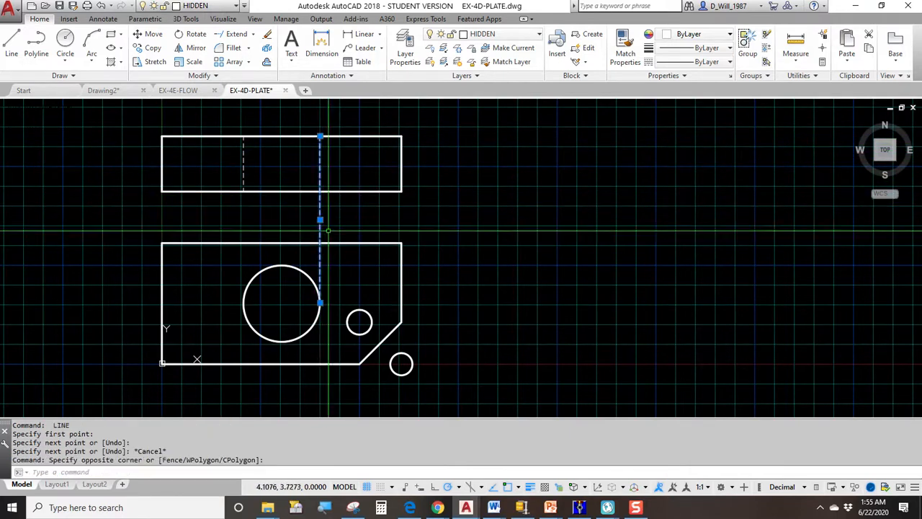
click(320, 303)
click(320, 191)
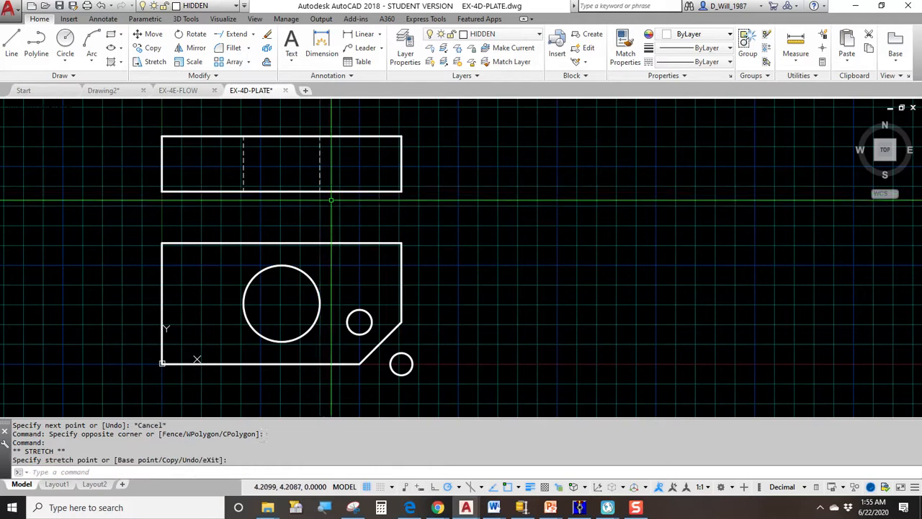
key(Escape)
Step: Erase the right hidden line and redraw it from the upper rectangle's bottom edge to its top edge, tracked from the large circle's right quadrant
click(326, 167)
click(318, 154)
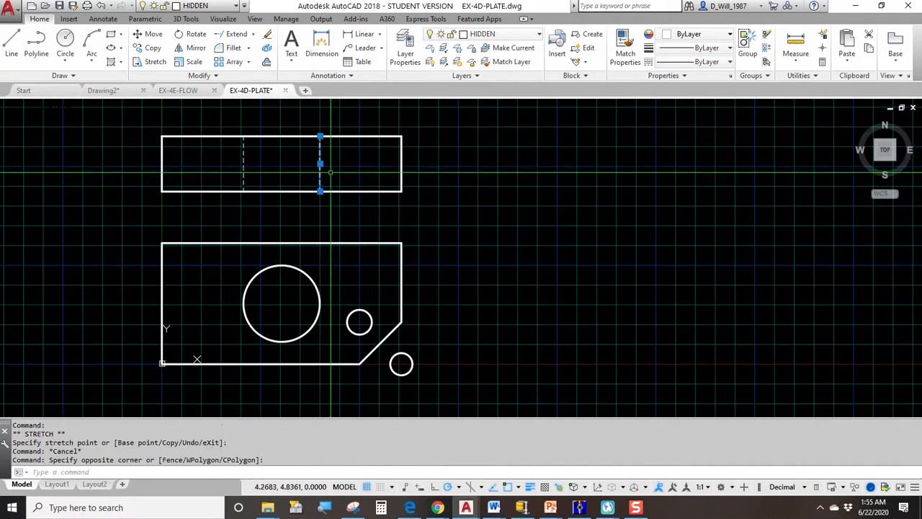
key(Delete)
click(12, 45)
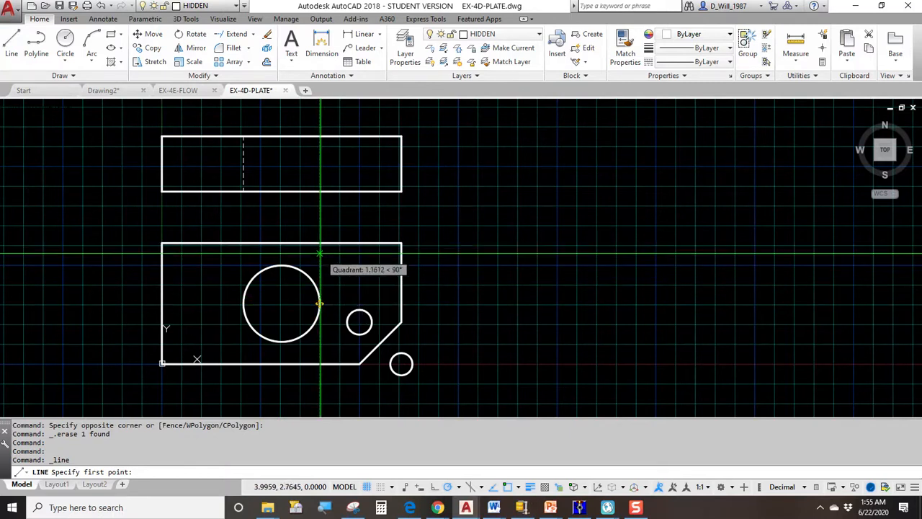
click(320, 195)
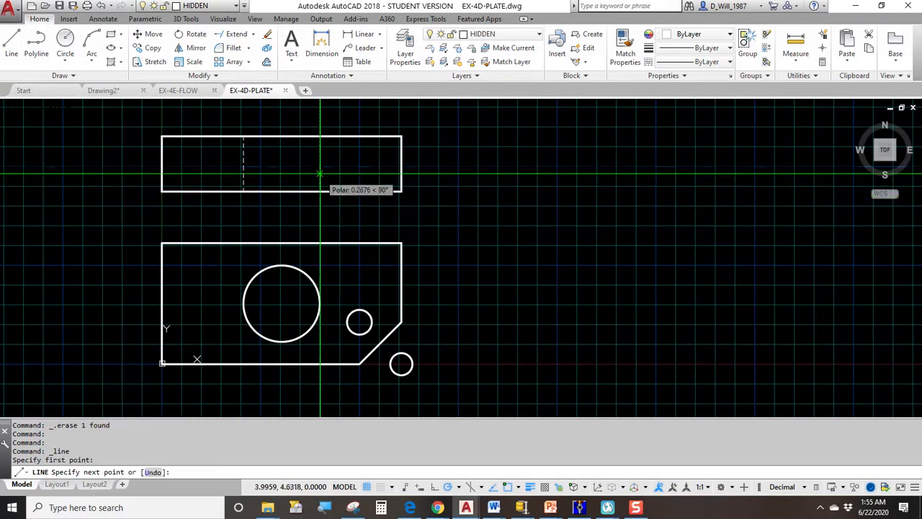
click(320, 137)
key(Escape)
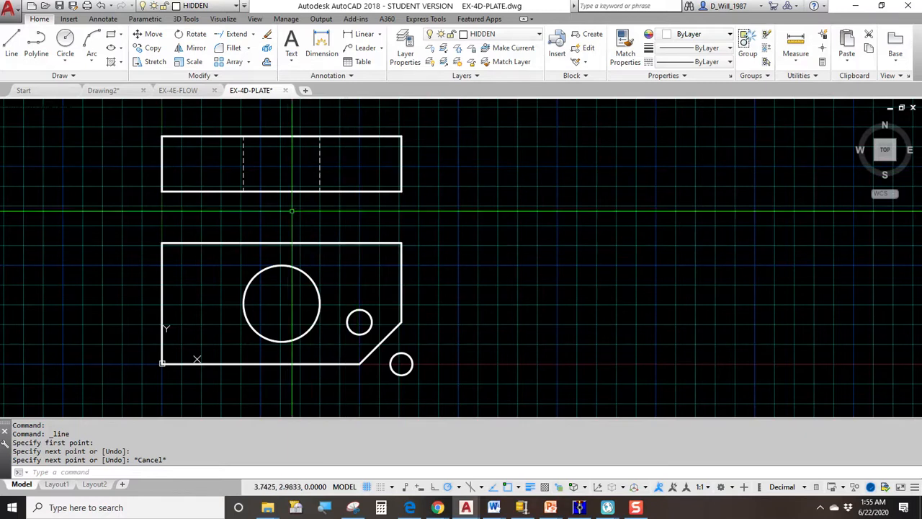
Step: Create a new layer named CENTER
click(406, 53)
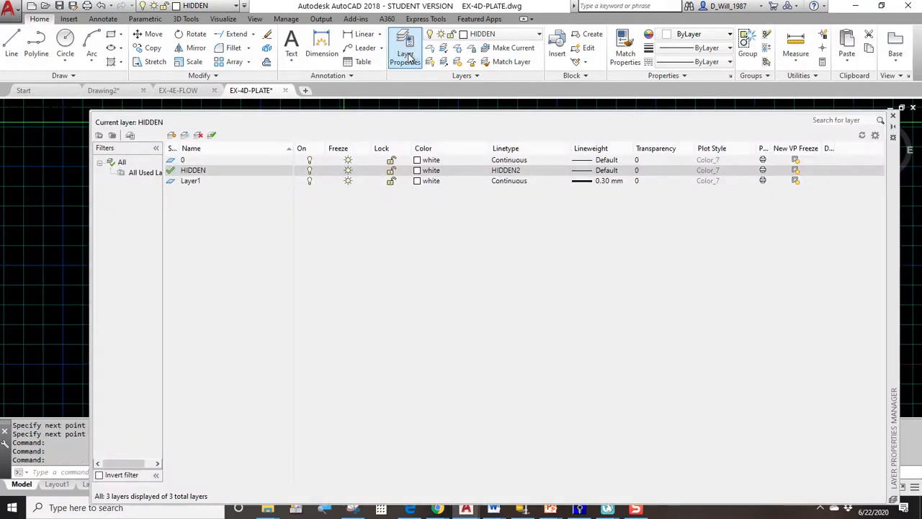
click(172, 135)
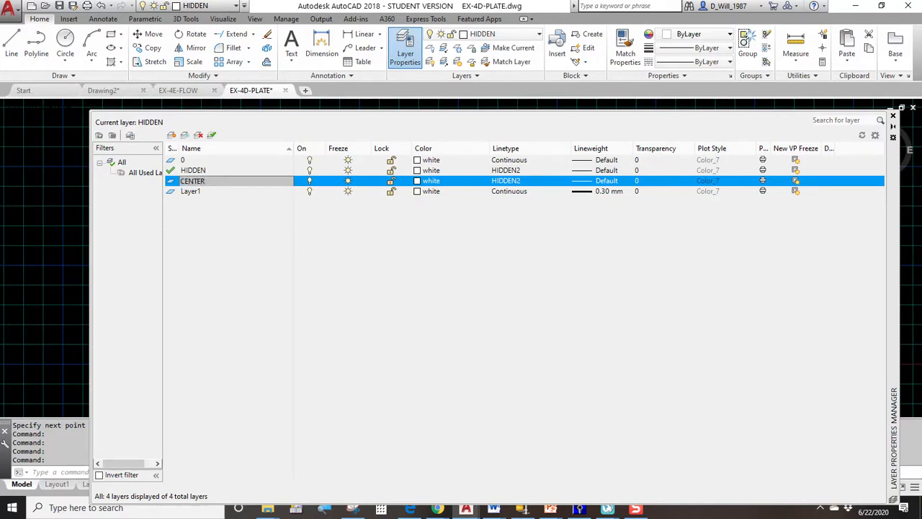
double_click(201, 182)
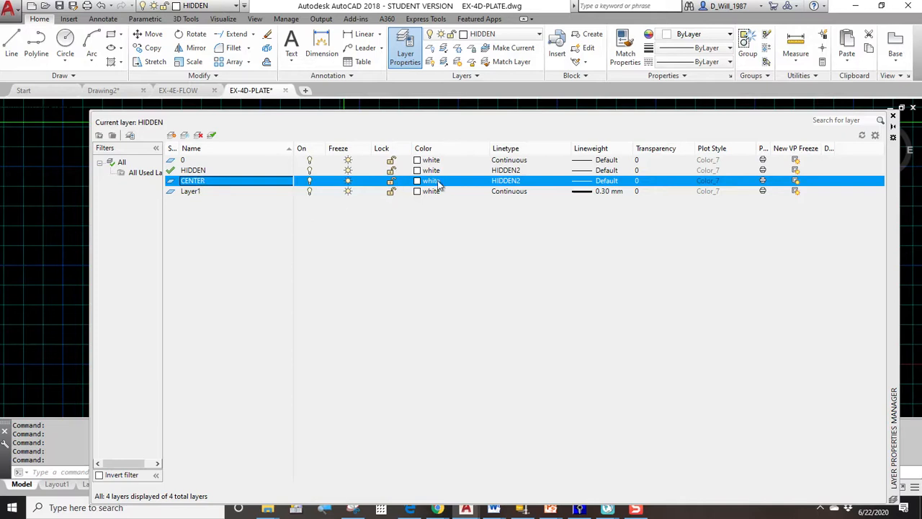
Step: Load the CENTER2 linetype, assign it to the CENTER layer, and make that layer current
click(506, 181)
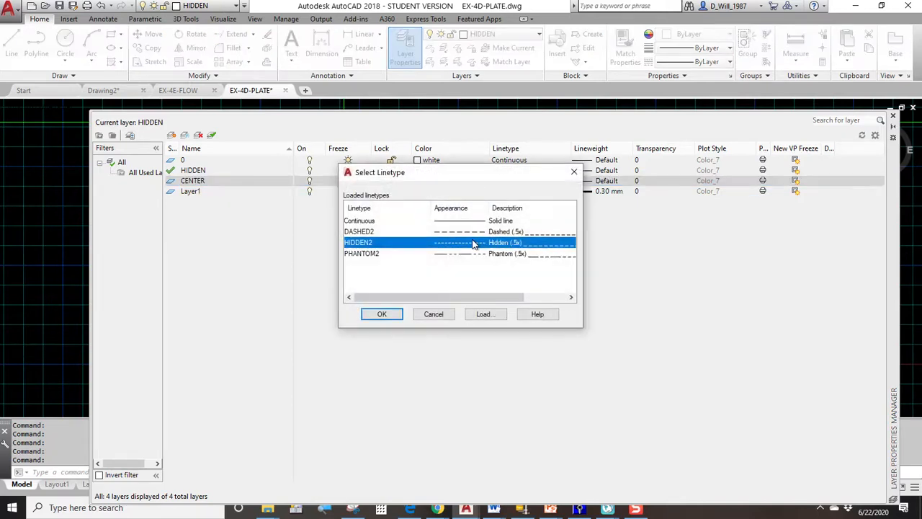
click(481, 314)
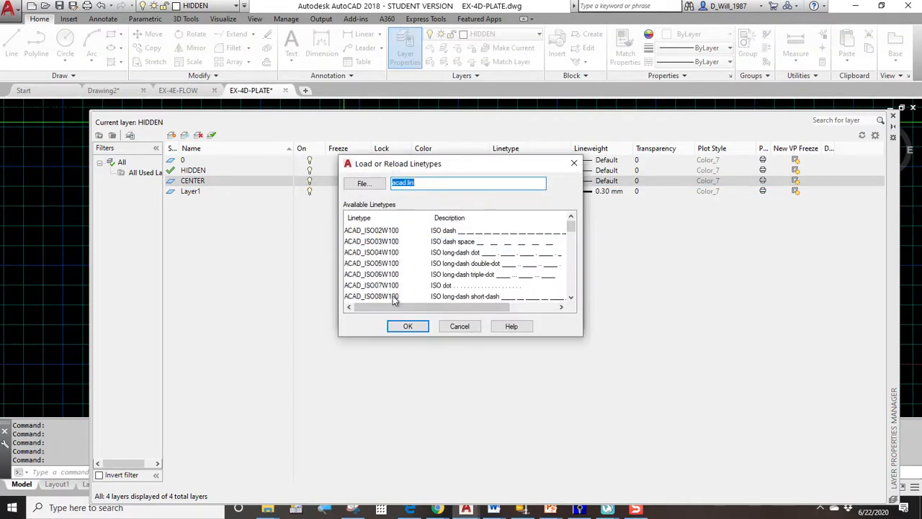
key(c)
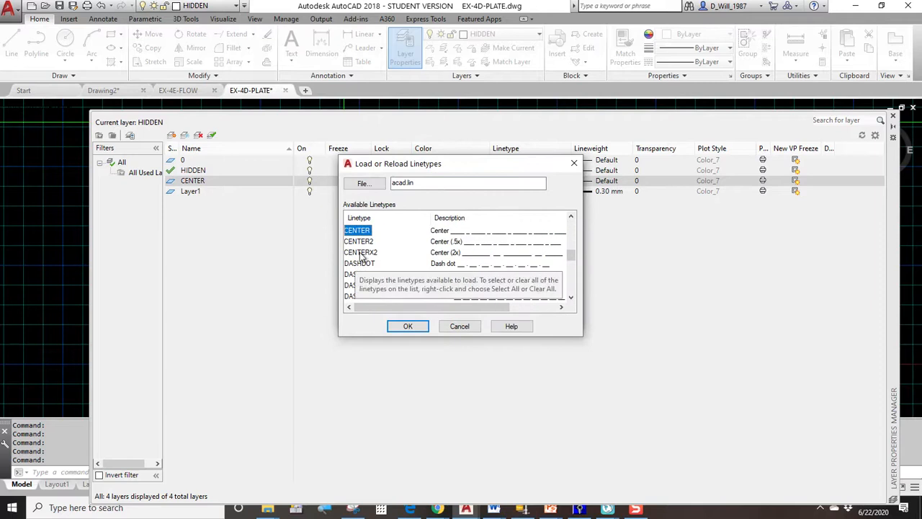
click(361, 241)
click(406, 326)
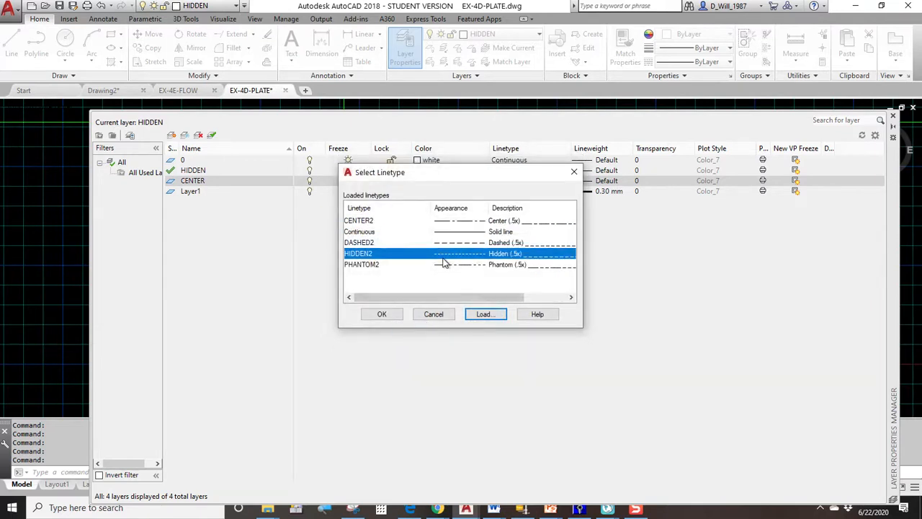
click(393, 221)
click(395, 311)
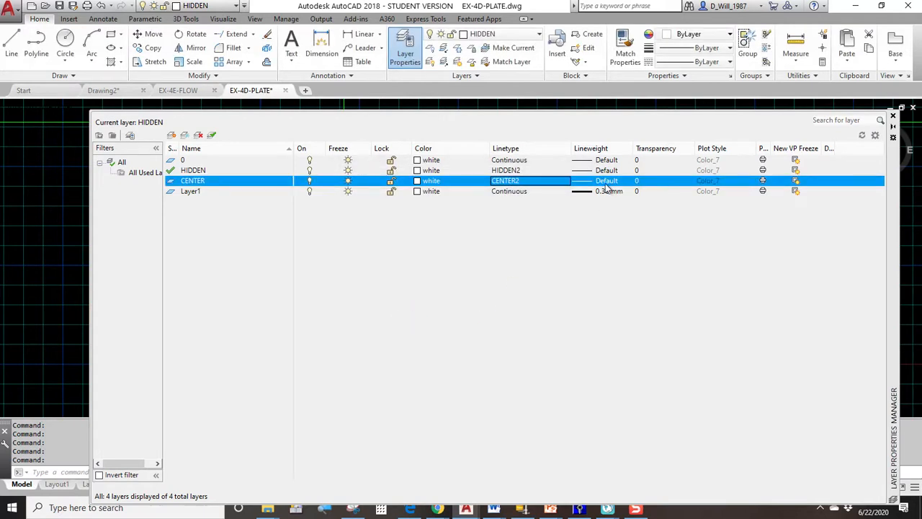
double_click(237, 181)
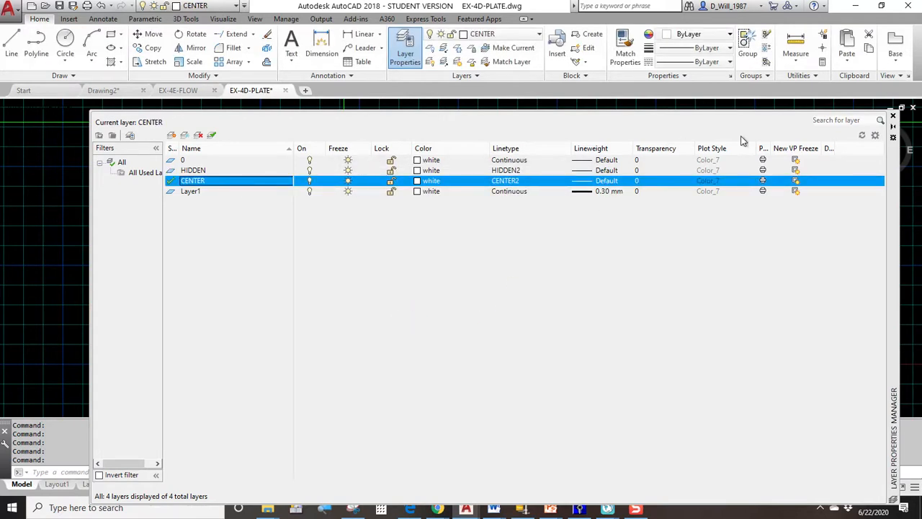
click(893, 117)
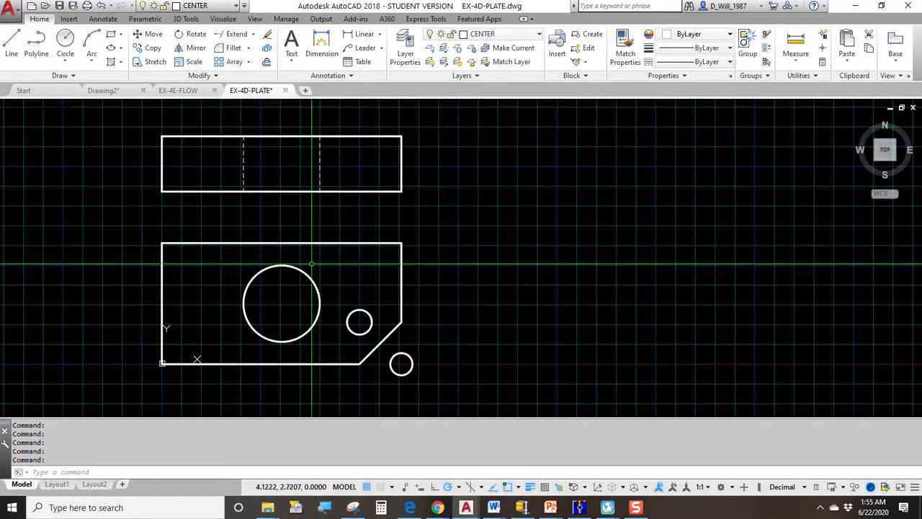
Step: Draw a vertical centerline tracked from the large circle's top quadrant, from below the upper rectangle to just above it
key(Return)
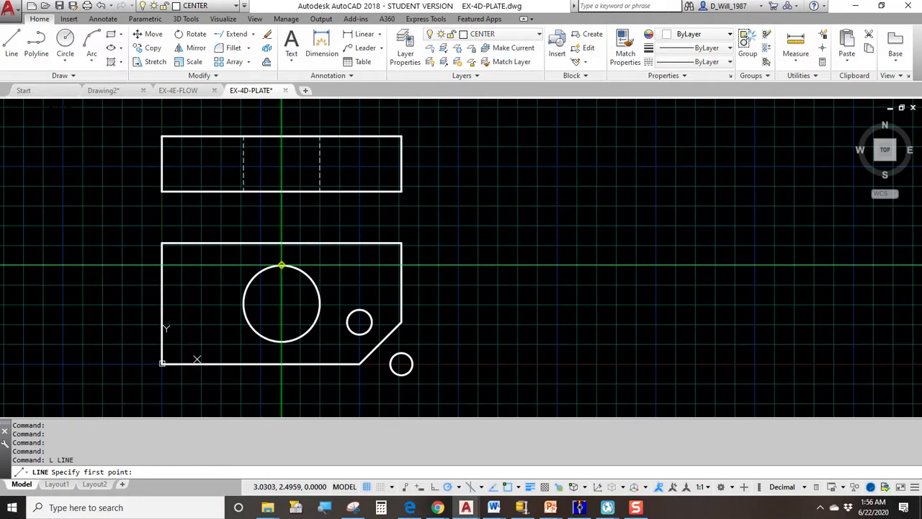
click(281, 209)
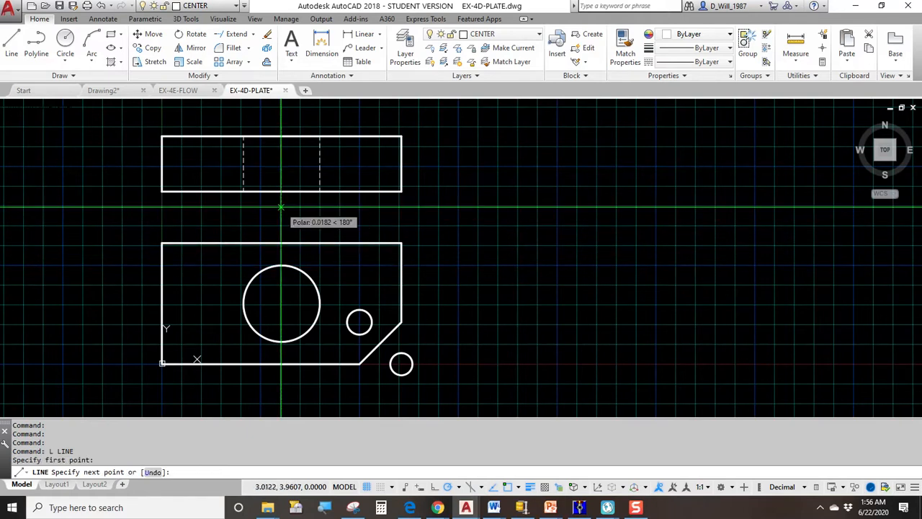
click(281, 124)
key(Escape)
Step: Erase the two small circles at the plate's chamfered corner
middle_drag(322, 196, 403, 204)
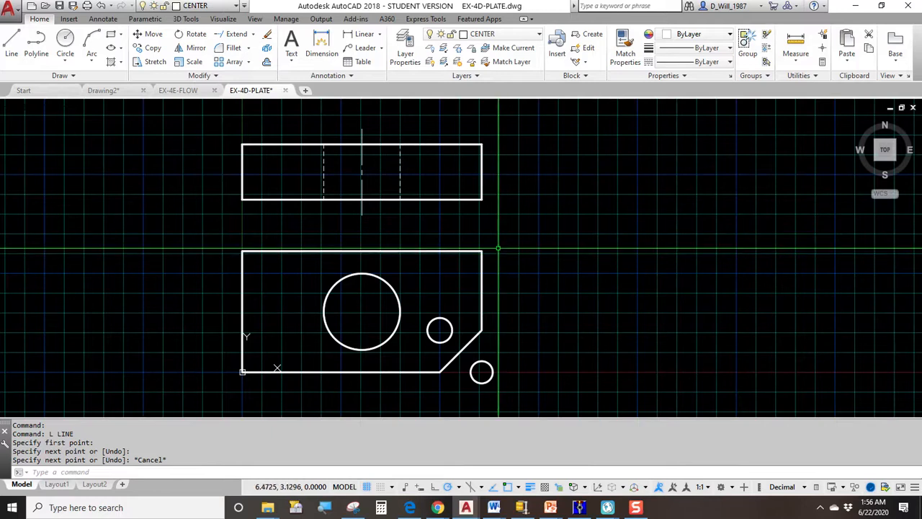
middle_drag(543, 286, 423, 269)
click(381, 376)
click(346, 341)
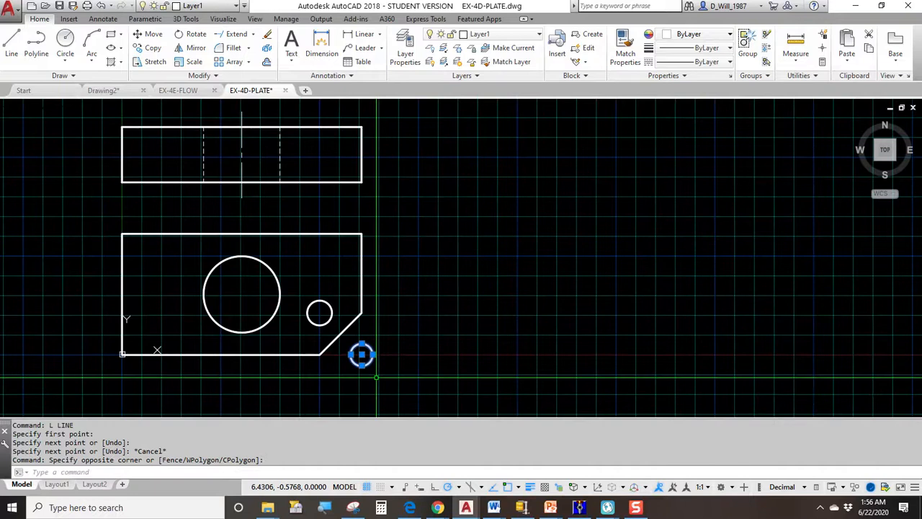
key(Delete)
click(330, 306)
key(Delete)
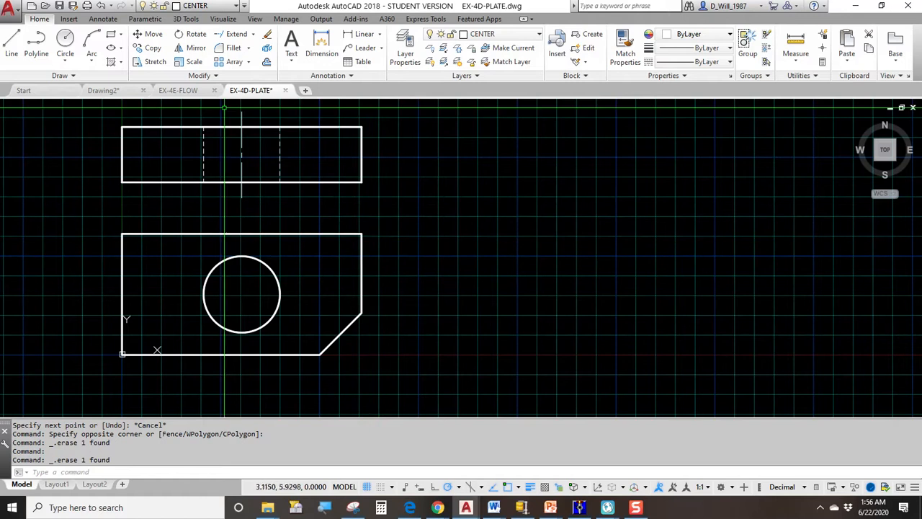
click(12, 44)
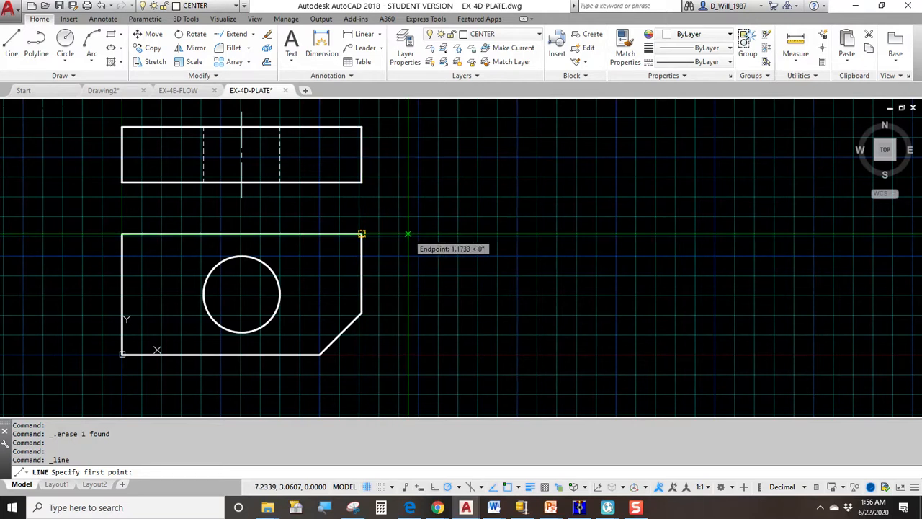
key(Escape)
key(Escape)
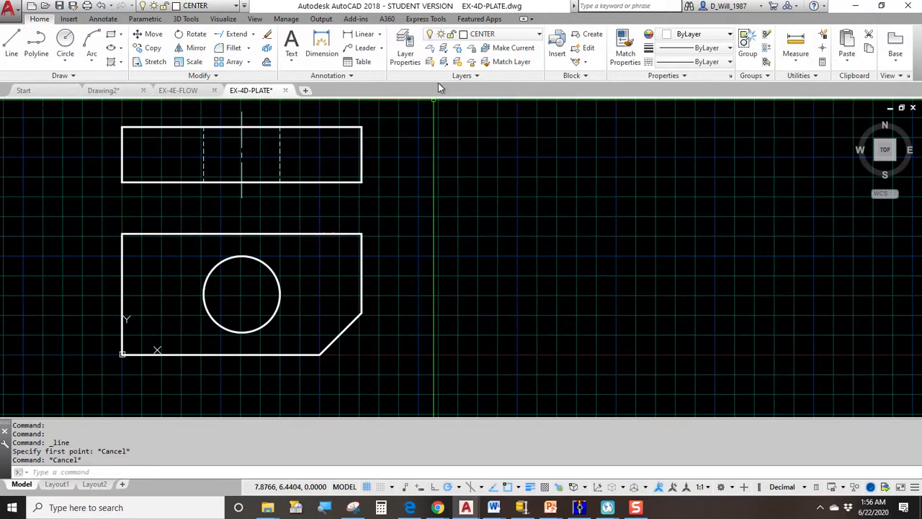
Step: Make Layer1 the current layer
click(488, 34)
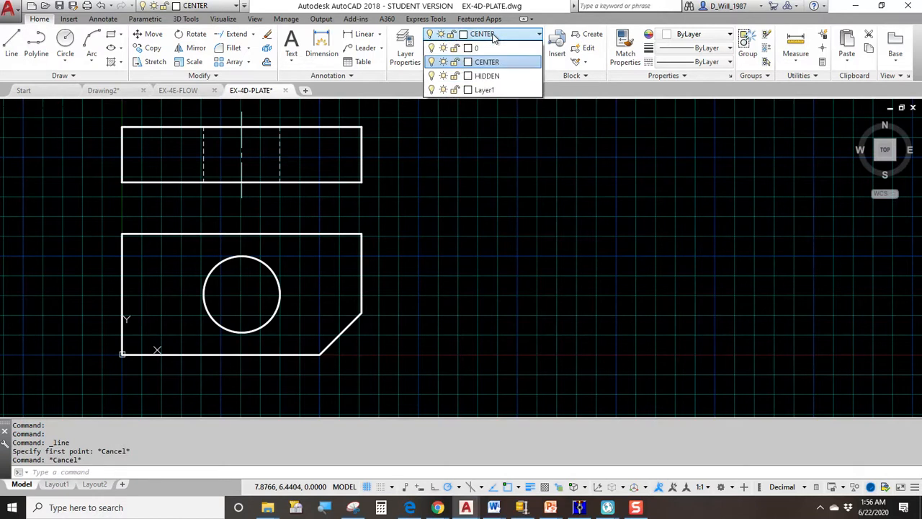
click(487, 89)
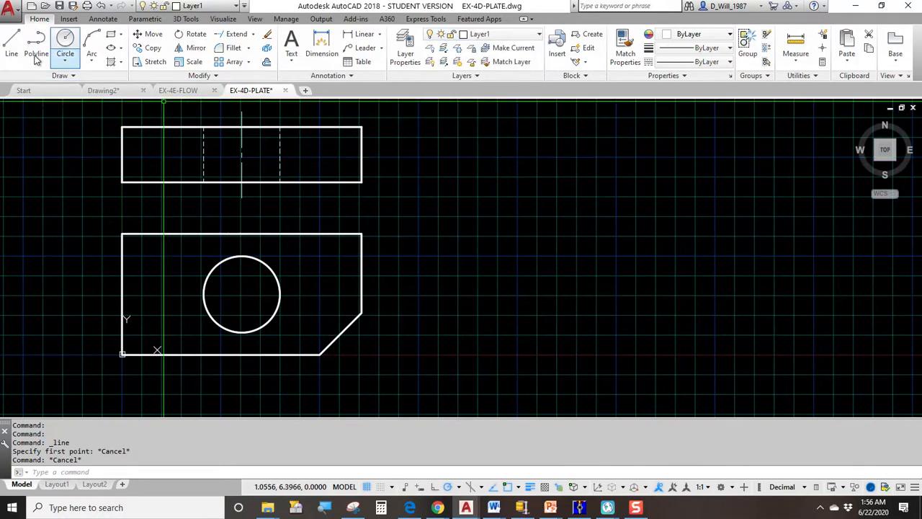
Step: Draw a side-view rectangle starting 1.5 units right of the plate's upper-right corner, aligned with the plate's top and bottom edges
click(11, 44)
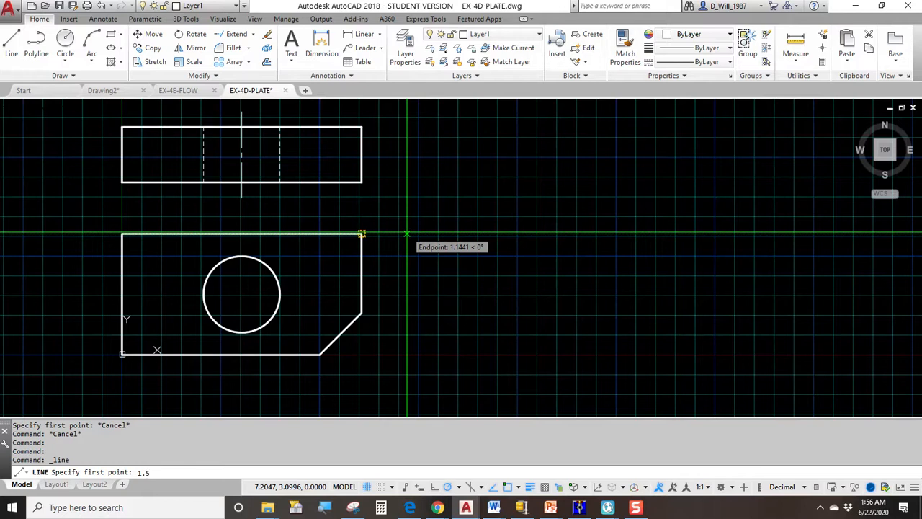
key(Return)
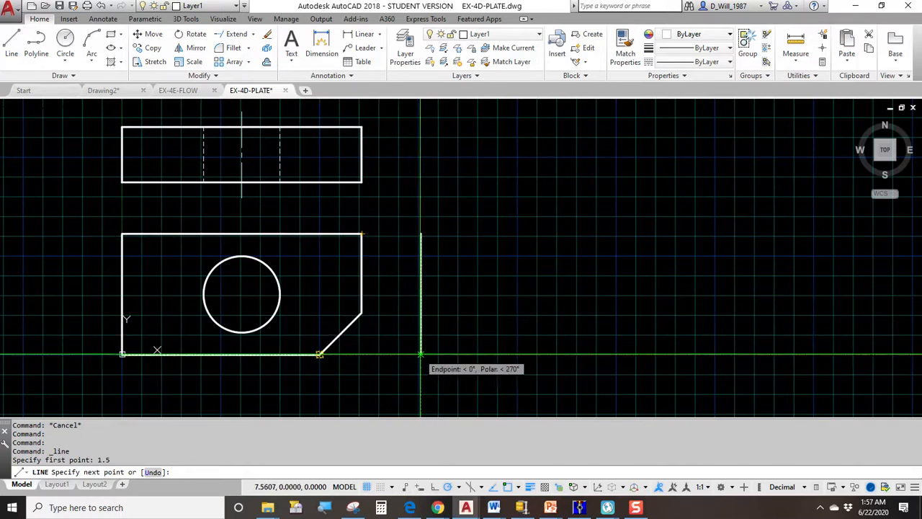
click(421, 353)
click(508, 353)
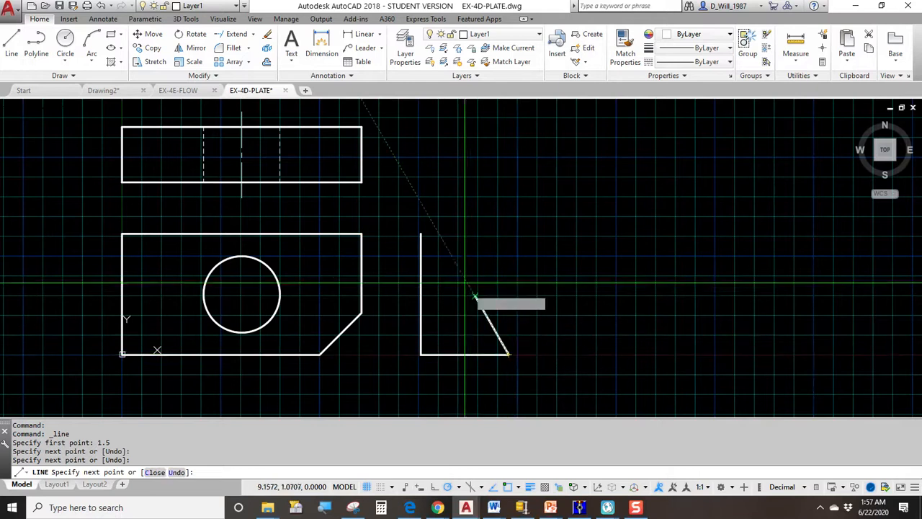
click(509, 234)
click(422, 234)
key(Escape)
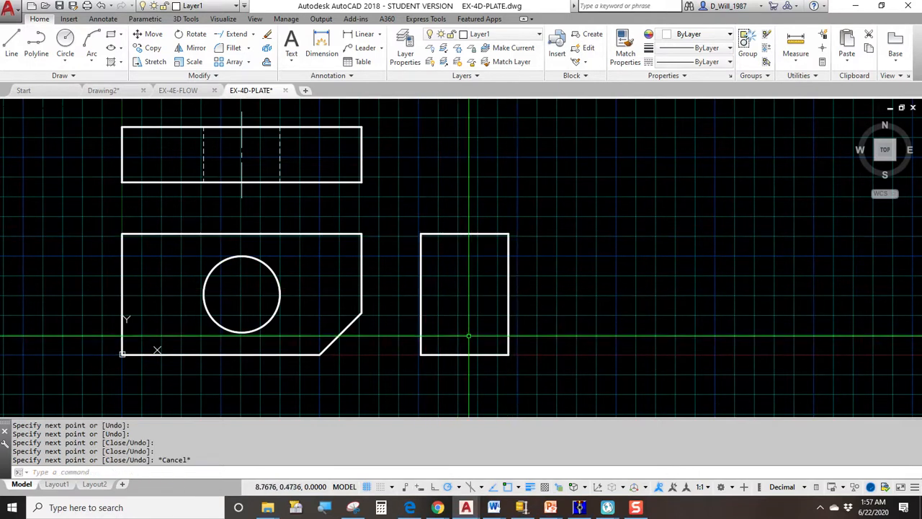
Step: Erase the four lines of the side-view rectangle
click(412, 223)
click(522, 363)
key(Delete)
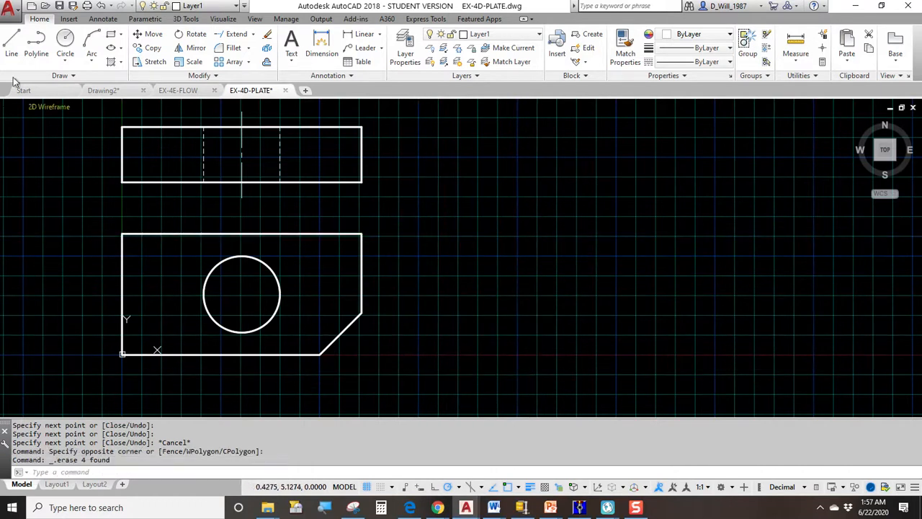
Step: Draw a vertical line starting 1.5 units right of the plate's upper-right corner, ending level with the plate's bottom edge
click(12, 45)
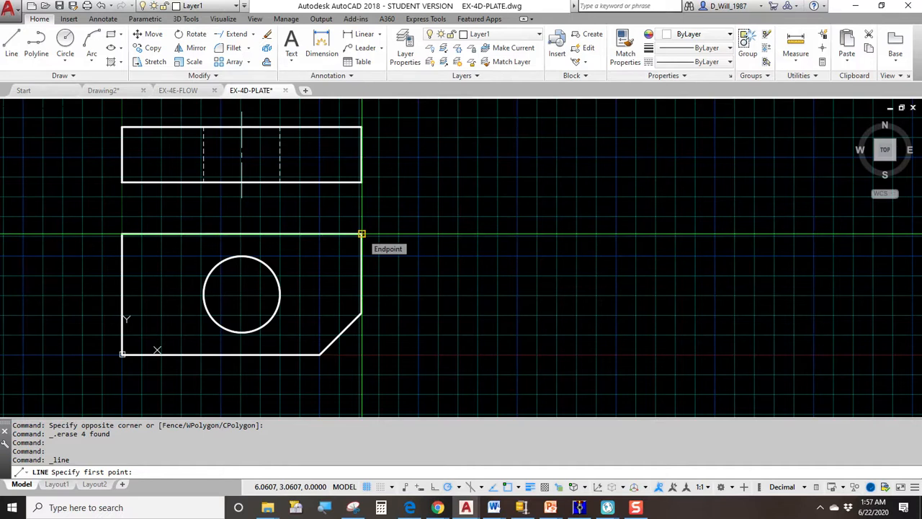
text(1.5)
key(Return)
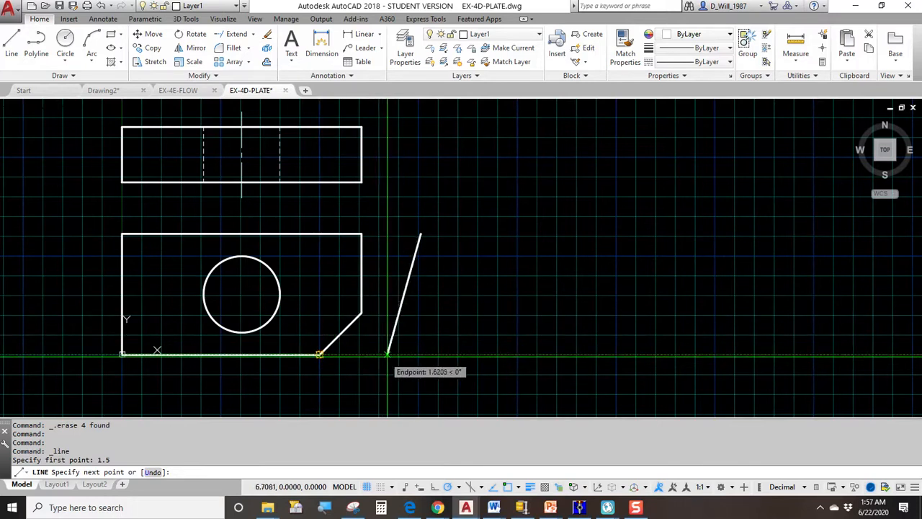
click(422, 354)
key(Escape)
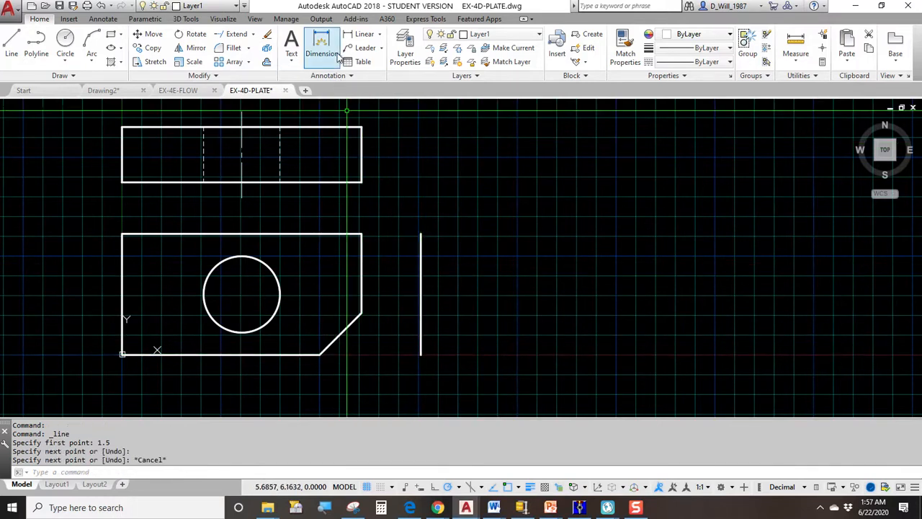
Step: Add a horizontal linear dimension between the plate's upper-right corner and the top of the vertical line, placed above the gap
click(361, 34)
click(363, 235)
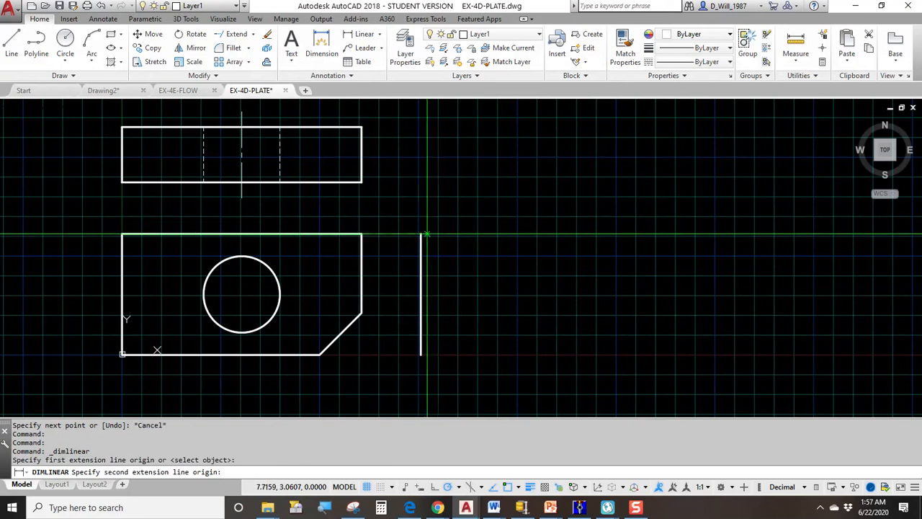
click(422, 234)
click(393, 215)
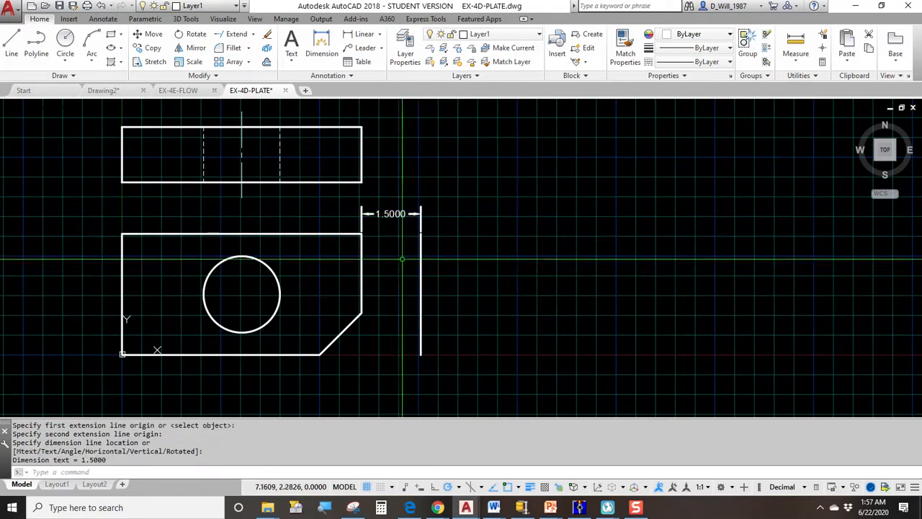
Step: Erase the 1.5 dimension and the vertical line beside the plate
scroll(405, 257, up, 2)
key(Escape)
click(348, 189)
key(Delete)
scroll(397, 245, down, 2)
scroll(346, 263, up, 2)
scroll(486, 209, up, 2)
scroll(486, 209, down, 2)
mouse_move(418, 173)
middle_down()
mouse_move(371, 253)
mouse_move(432, 208)
middle_up()
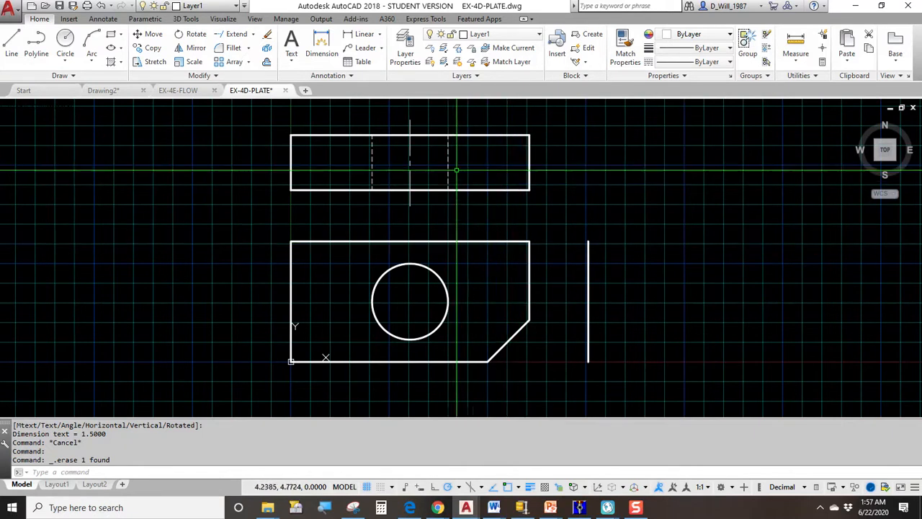
click(602, 258)
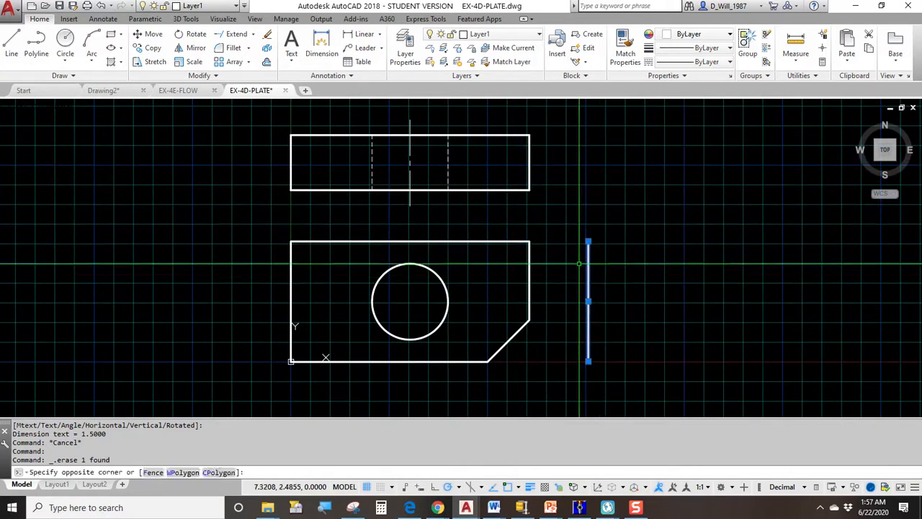
click(583, 279)
key(Delete)
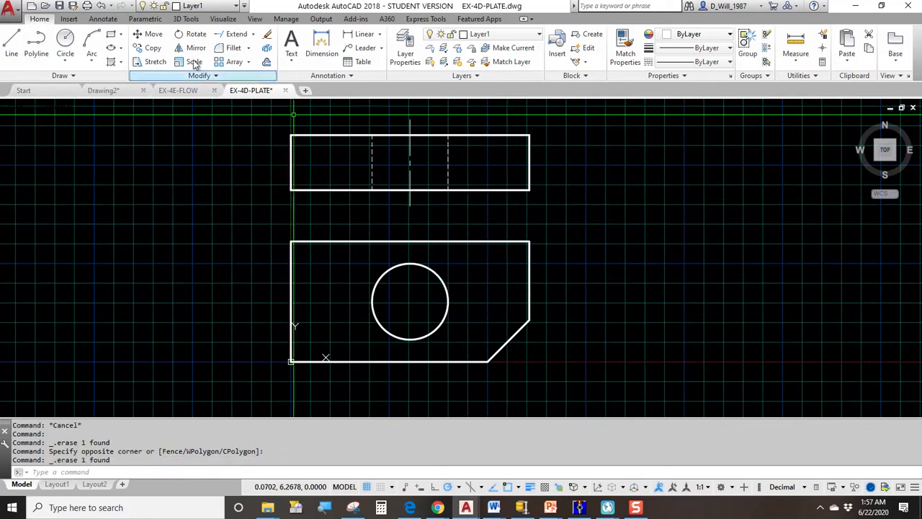
Step: Make the HIDDEN layer current and draw a vertical line across the upper view, projected from the chamfer's lower corner
click(504, 35)
click(490, 84)
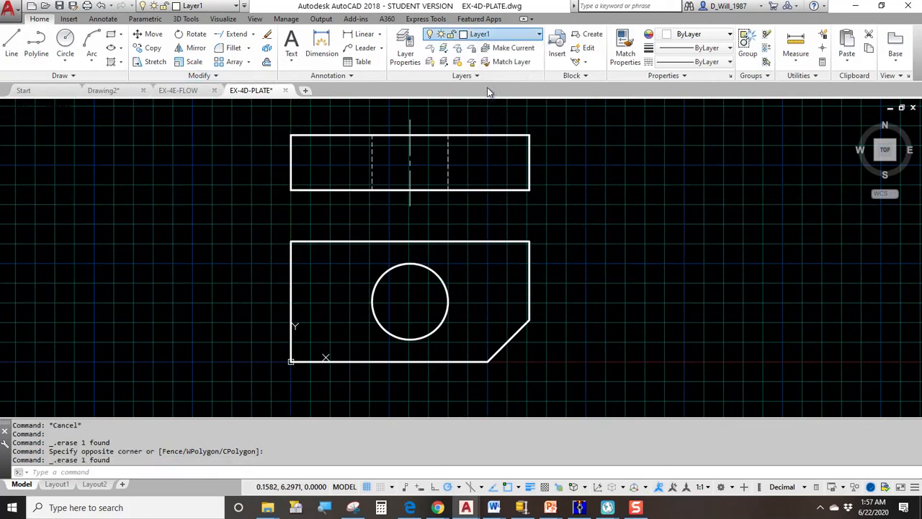
click(13, 52)
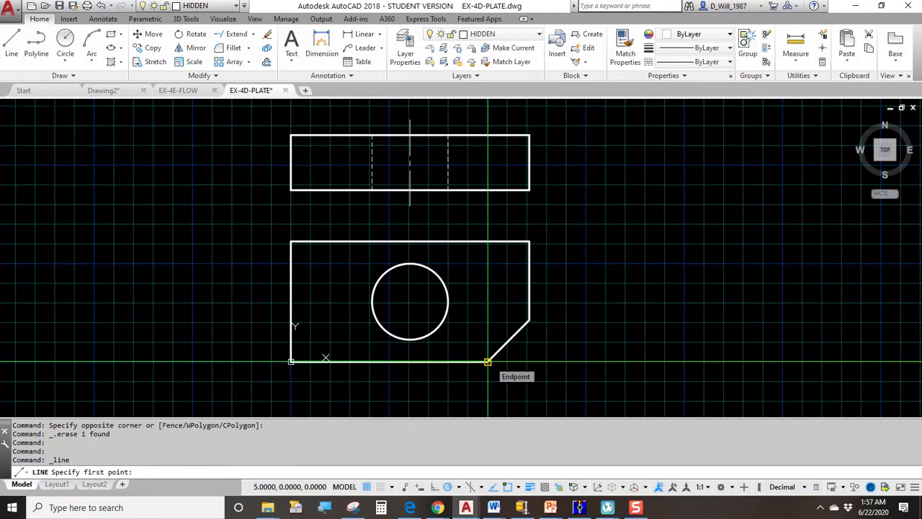
click(488, 195)
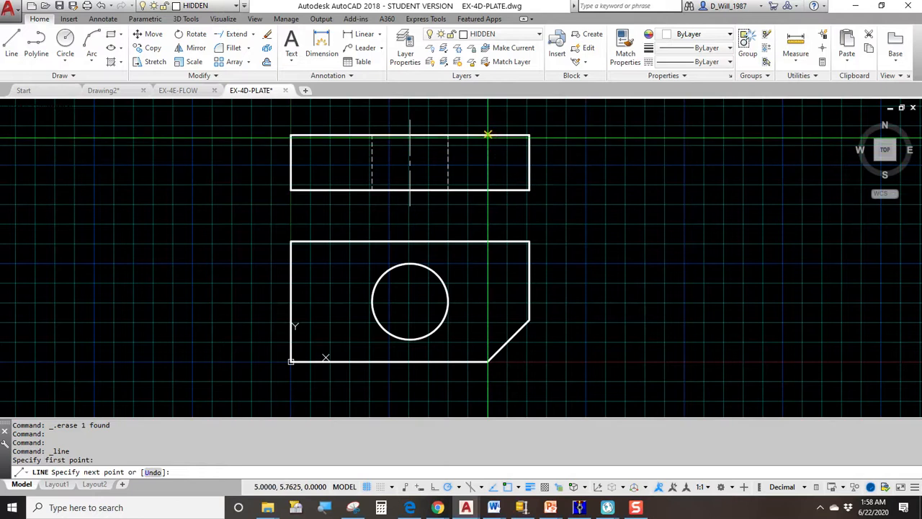
key(Escape)
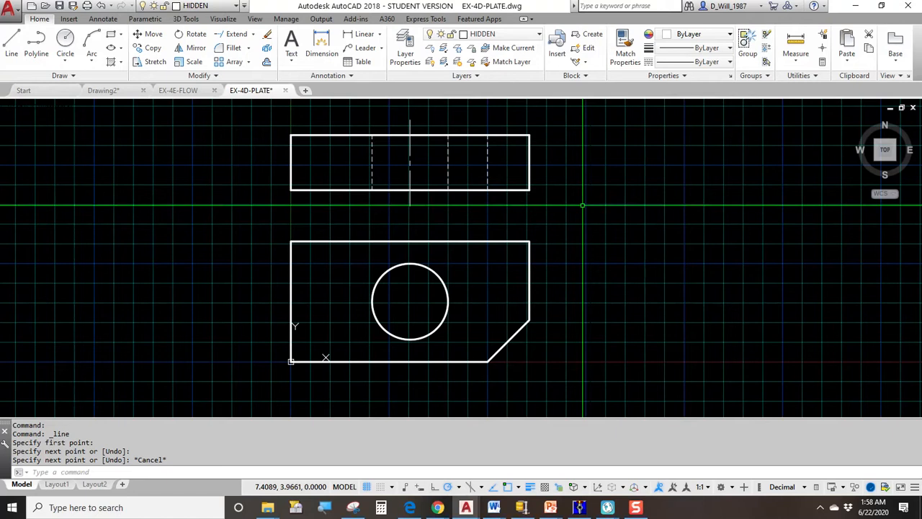
Step: Switch to the EX-4E-FLOW drawing, consulting the finished flow diagram on the exercise page in Chrome before returning to AutoCAD
click(177, 96)
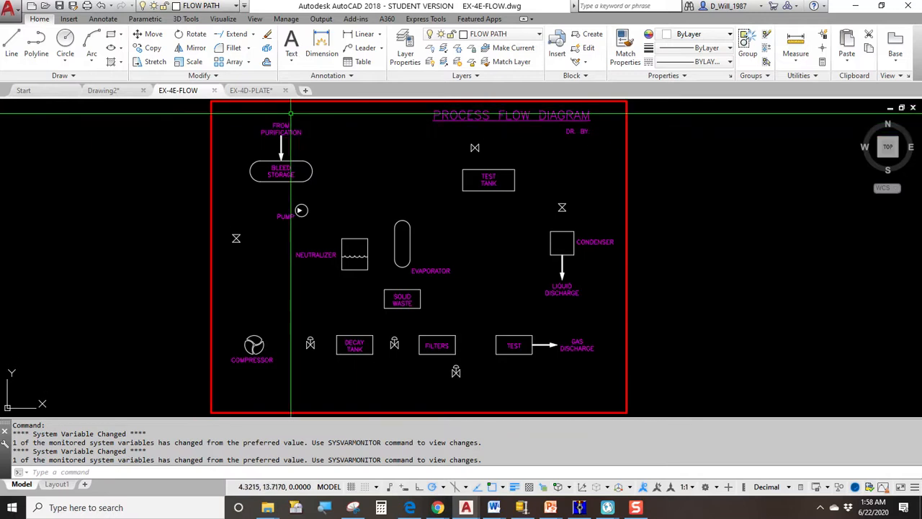
scroll(287, 117, up, 2)
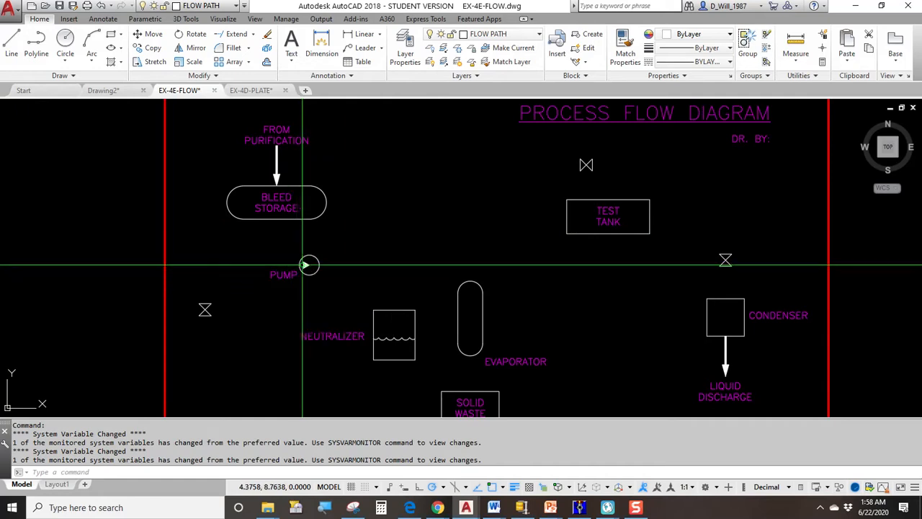
mouse_move(441, 509)
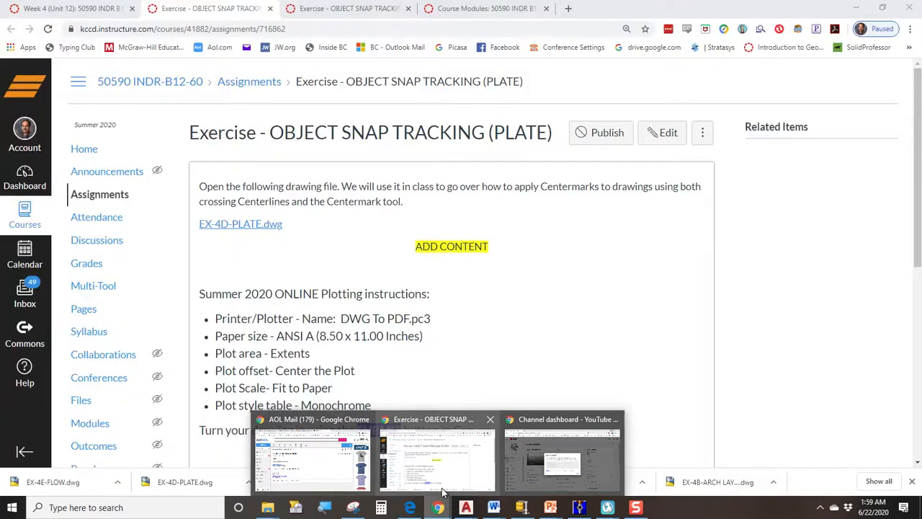
click(441, 490)
scroll(452, 303, down, 1)
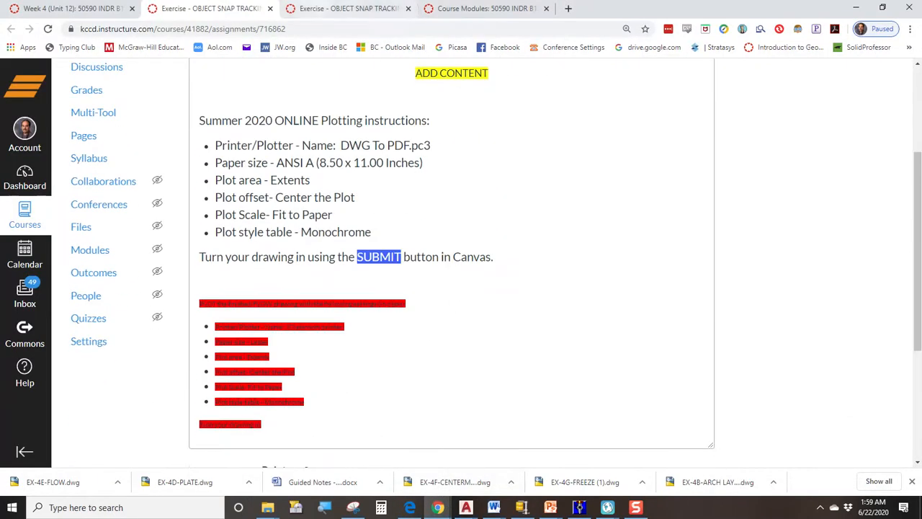
click(336, 9)
scroll(573, 260, down, 3)
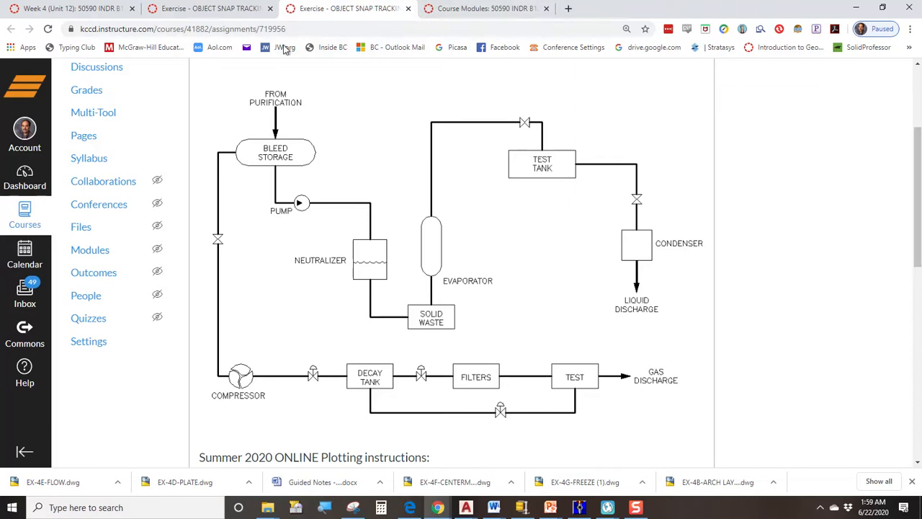
click(466, 508)
click(495, 457)
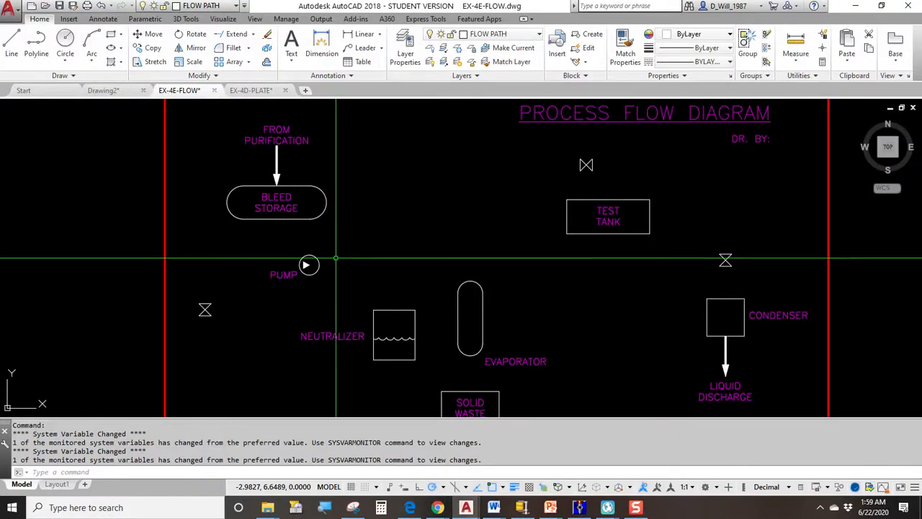
Step: Draw a horizontal line outward from Bleed Storage's left end and a vertical line up from the valve, crossing each other
scroll(213, 247, up, 2)
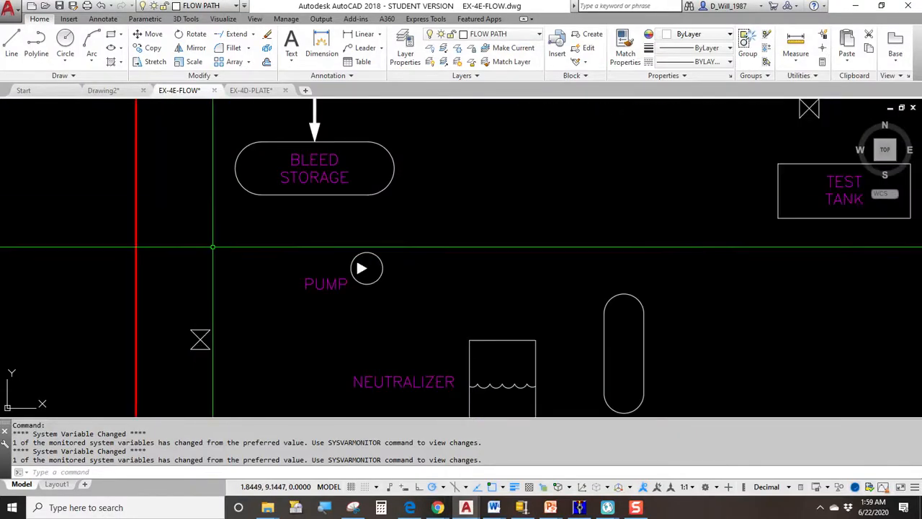
click(12, 45)
click(256, 160)
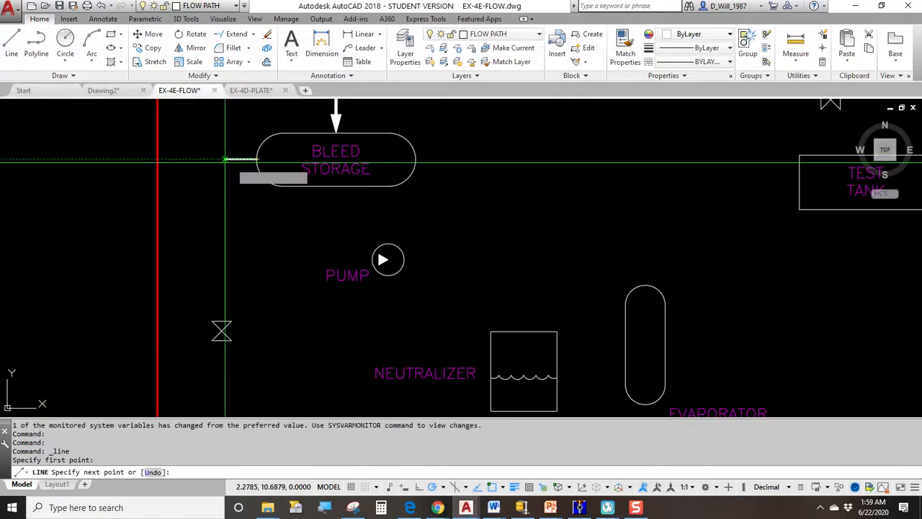
click(163, 160)
key(Return)
key(Return)
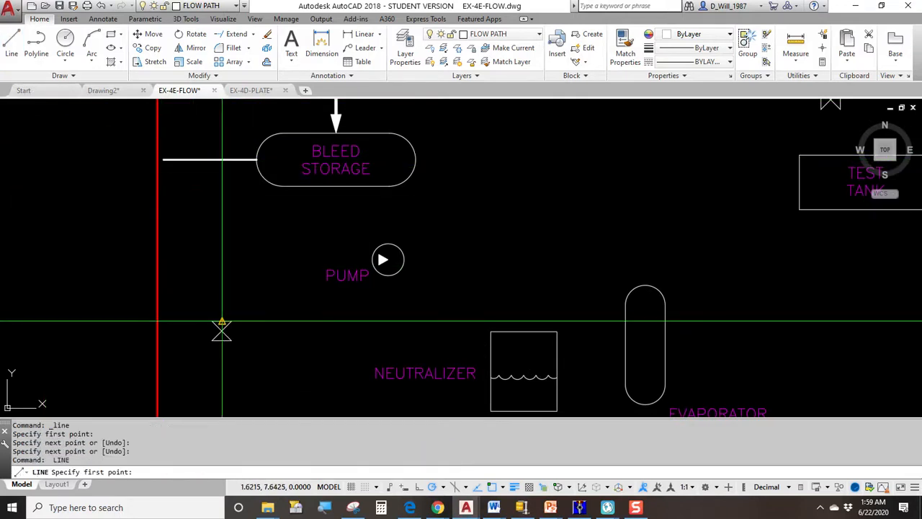
click(222, 322)
click(219, 132)
key(Escape)
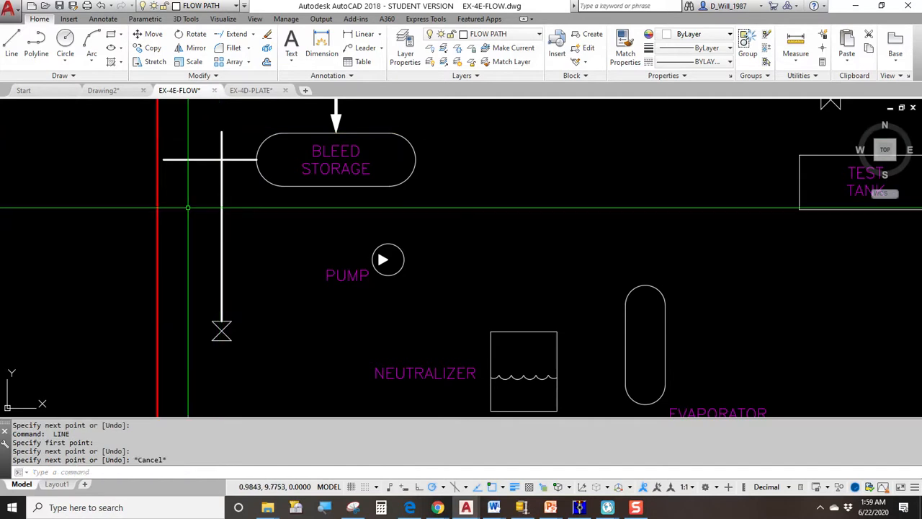
Step: Trim the overhanging ends of the two crossing flow lines to form a corner above the valve
text(tr)
key(Return)
key(Return)
click(233, 136)
click(199, 134)
click(192, 159)
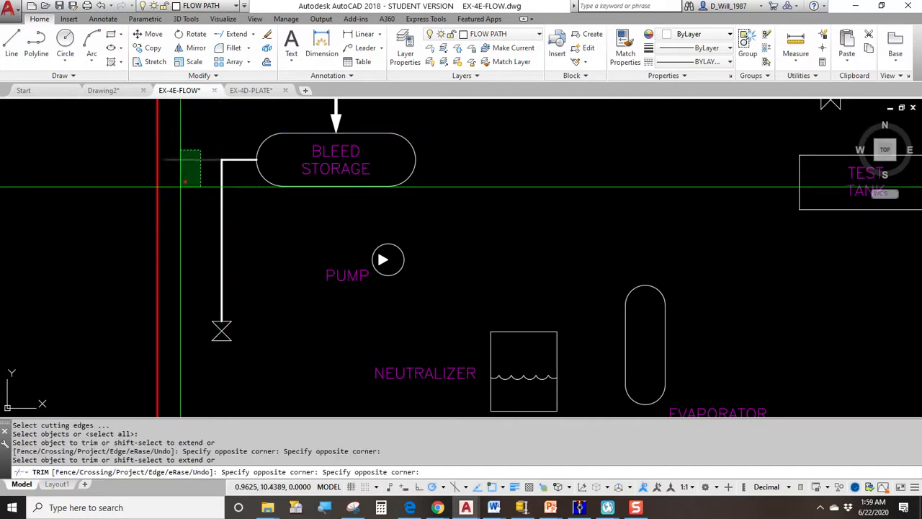
key(Escape)
Step: Erase the two trimmed flow lines connecting Bleed Storage to the valve
click(257, 158)
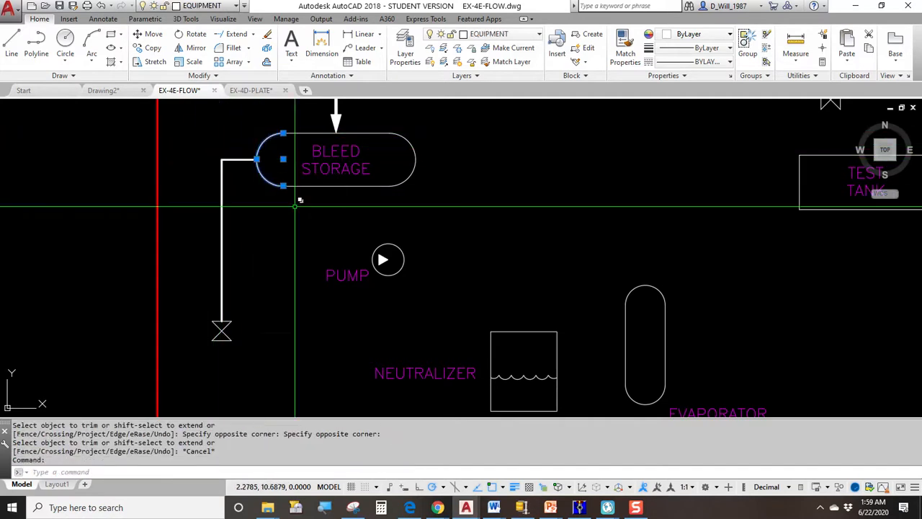
scroll(216, 324, up, 4)
click(247, 309)
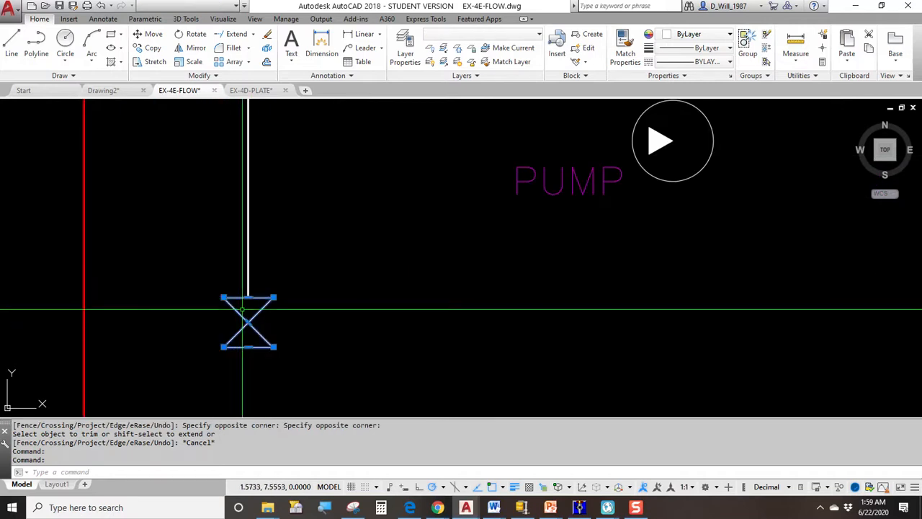
scroll(284, 309, down, 5)
scroll(286, 280, up, 2)
key(Escape)
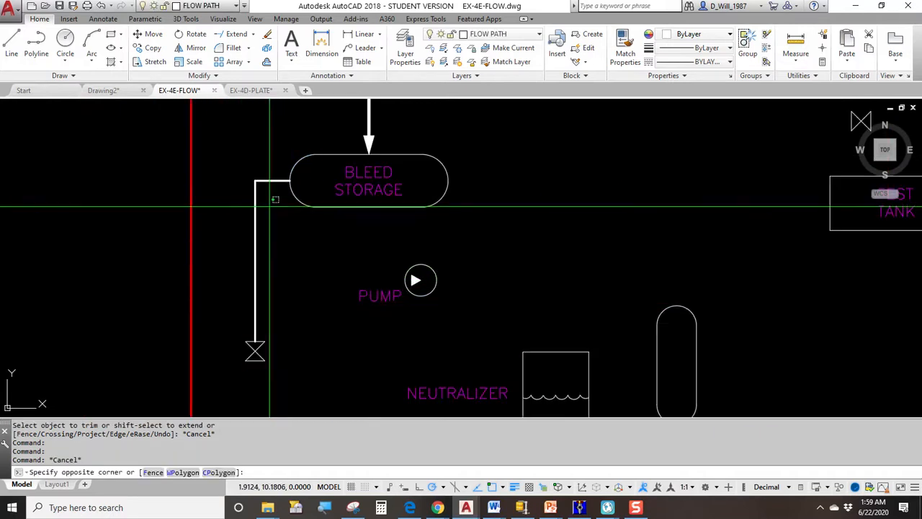
click(289, 216)
click(247, 171)
key(Delete)
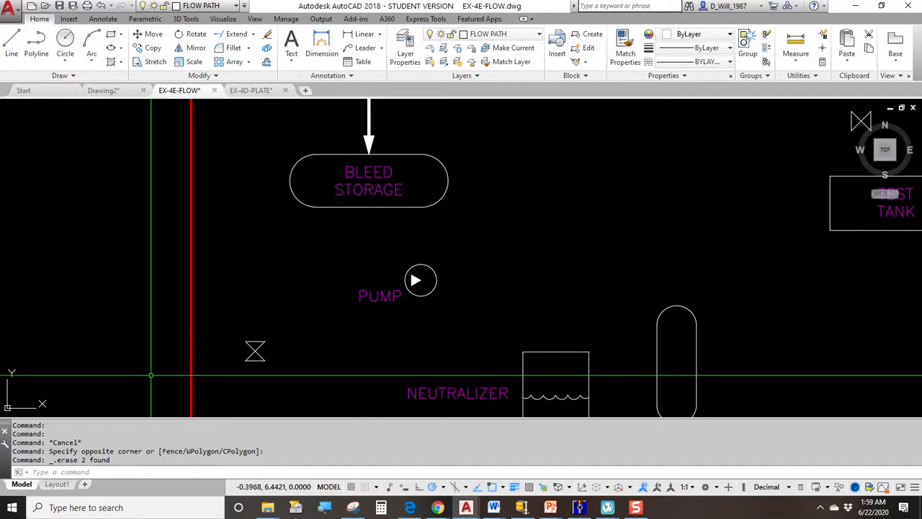
Step: Draw a right-angled flow line from Bleed Storage's left midpoint to the valve's top midpoint, tracking the corner directly above the valve
click(12, 53)
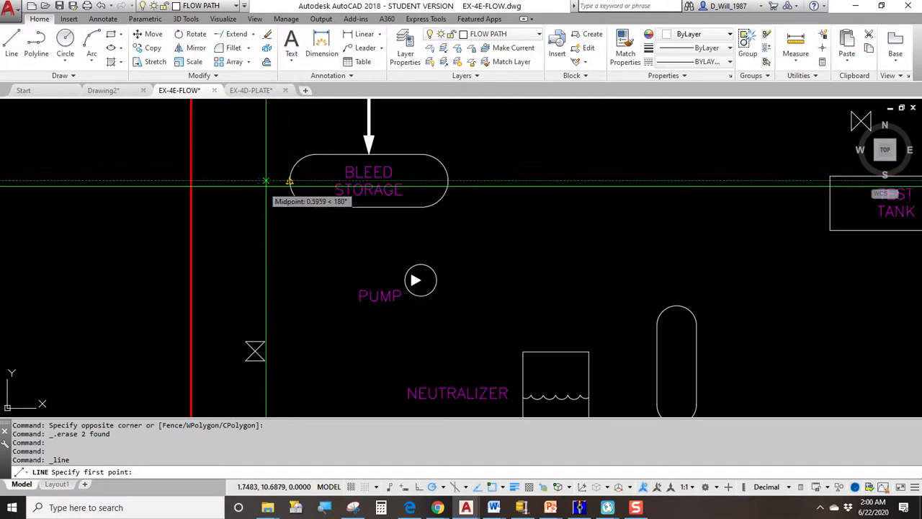
click(290, 181)
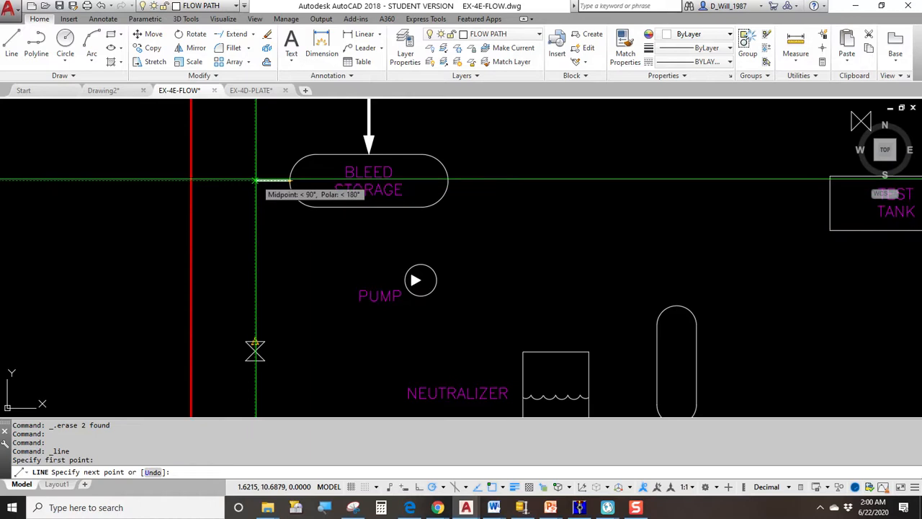
click(256, 180)
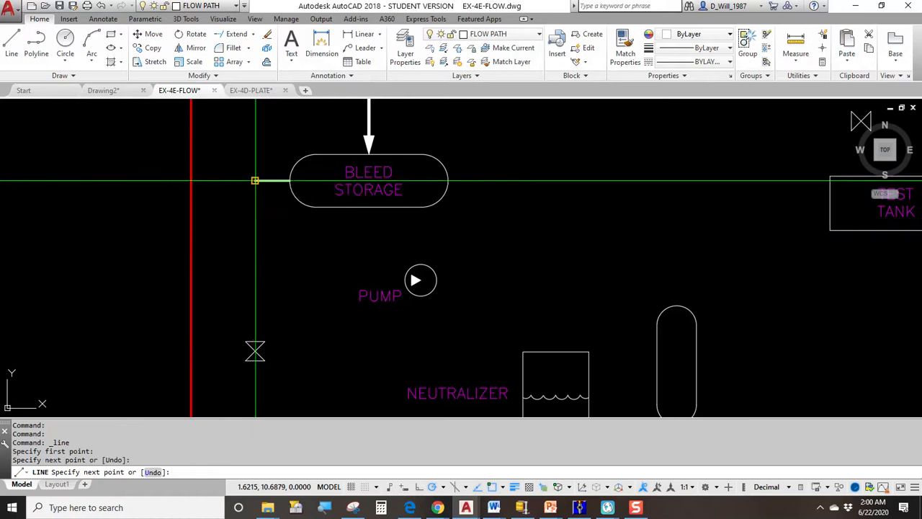
click(255, 342)
key(Return)
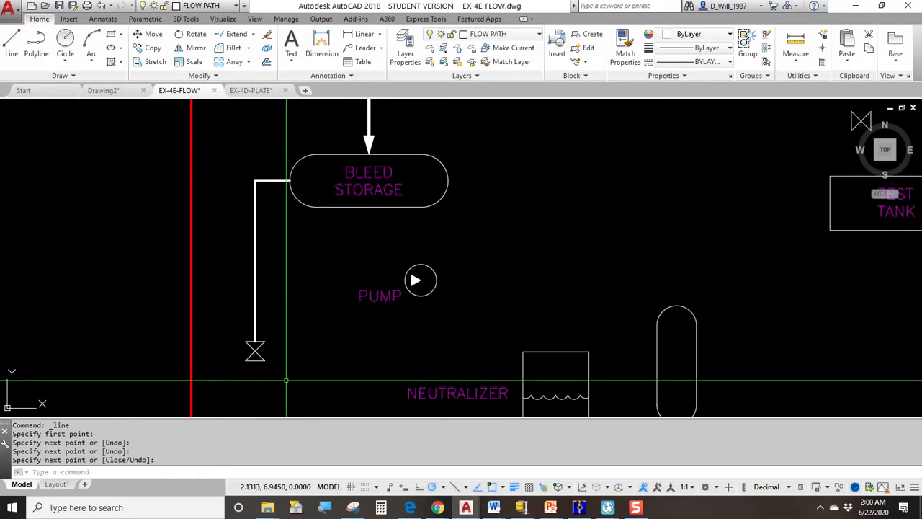
Step: Examine the valve-to-compressor route on the reference flow diagram in Chrome and return to the EX-4E-FLOW drawing in AutoCAD
middle_drag(290, 379, 261, 271)
scroll(262, 271, down, 2)
middle_drag(434, 327, 422, 253)
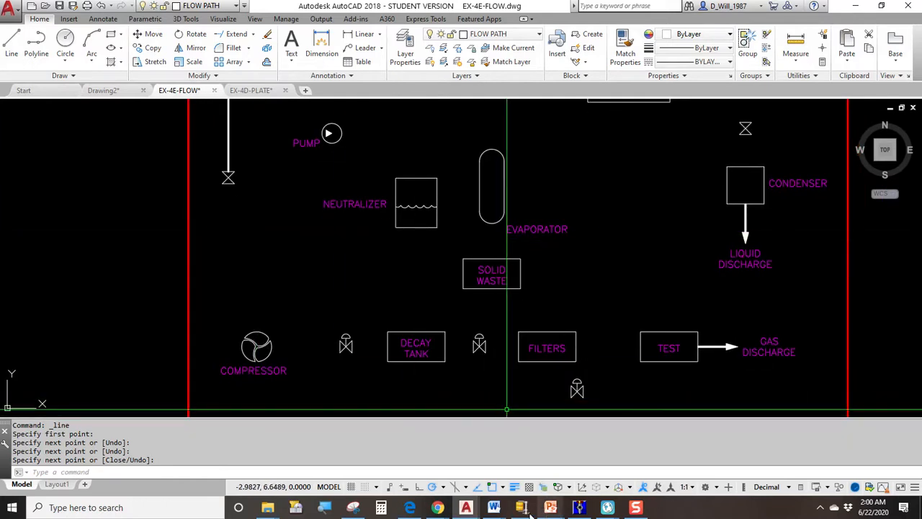
mouse_move(440, 508)
click(438, 458)
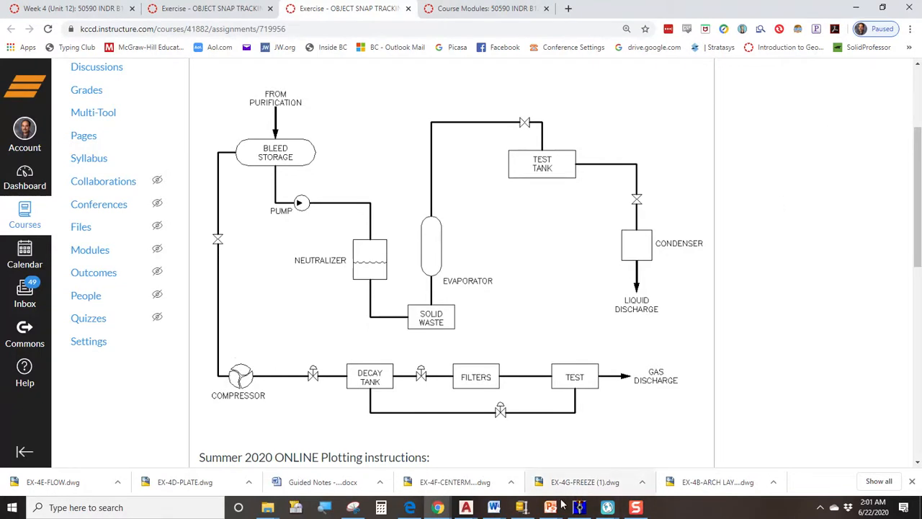
mouse_move(466, 509)
click(466, 458)
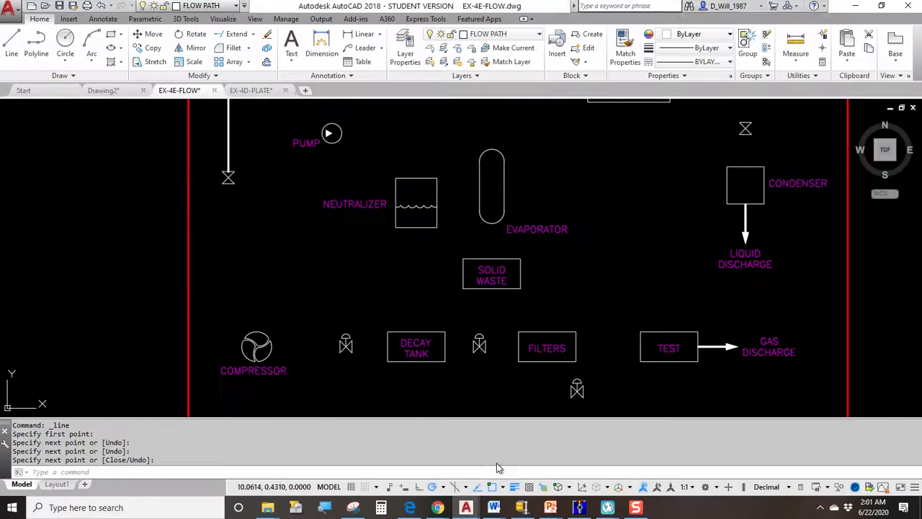
Step: Draw a right-angled flow line from the valve's bottom midpoint down and across to the compressor's left quadrant
click(11, 45)
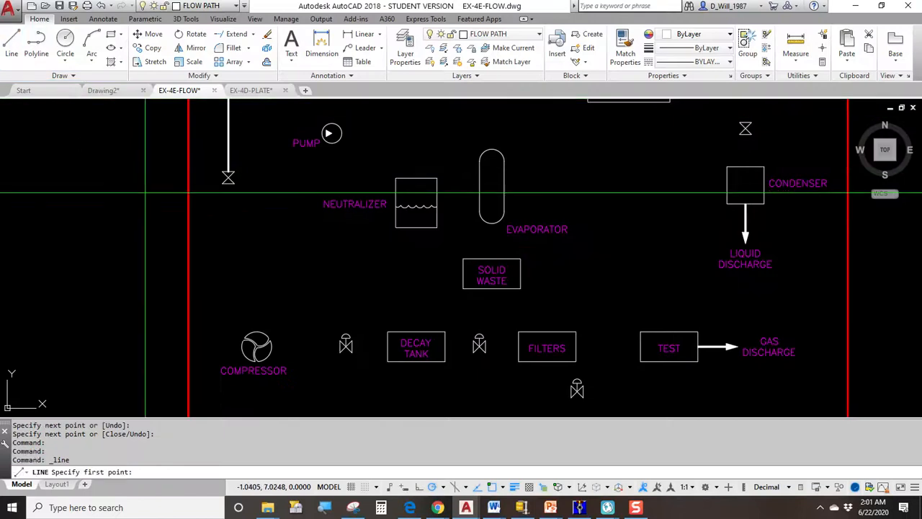
click(227, 181)
scroll(228, 340, up, 2)
scroll(228, 341, up, 2)
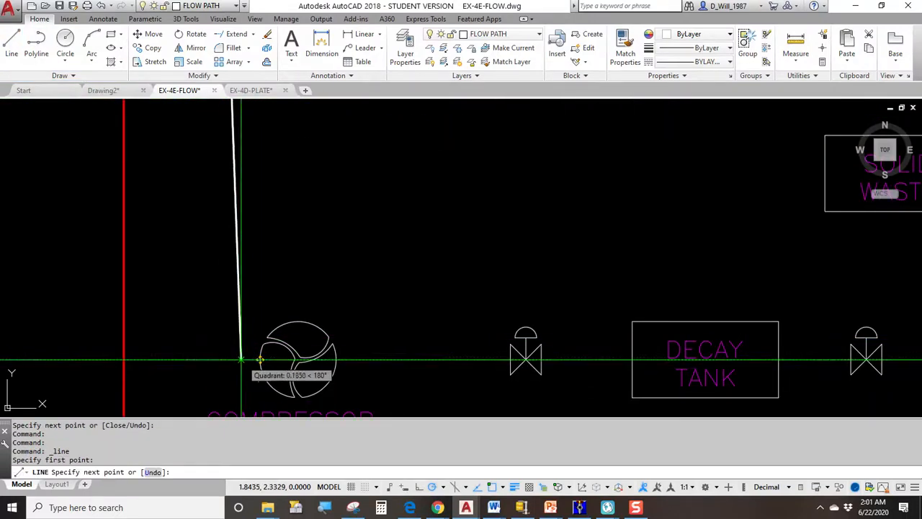
click(225, 358)
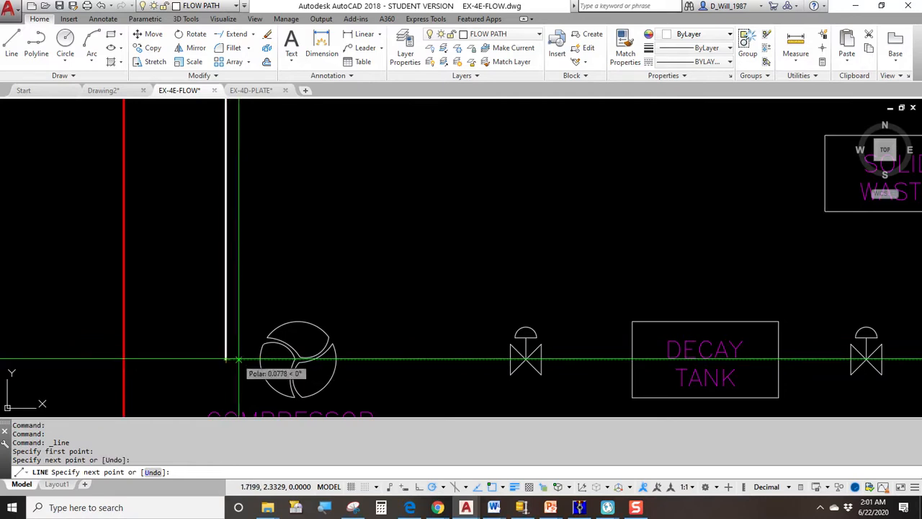
click(260, 358)
key(Escape)
scroll(370, 348, down, 5)
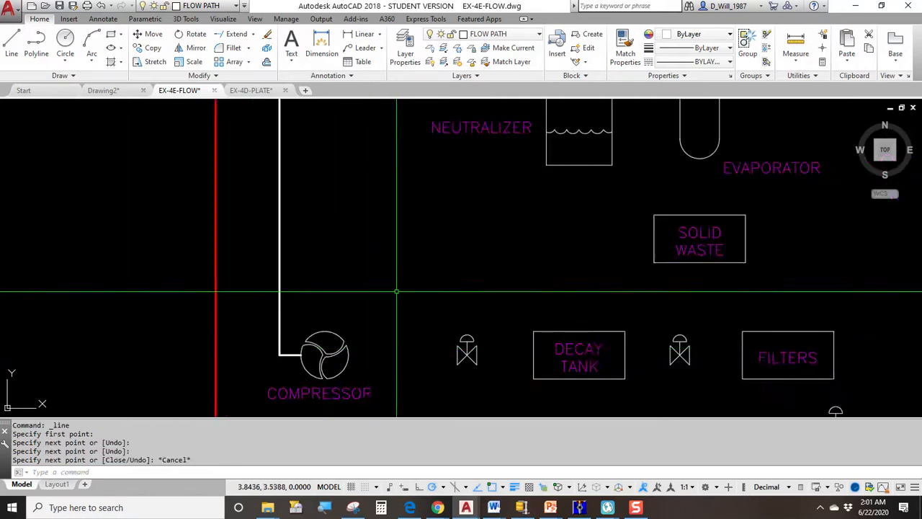
middle_drag(289, 345, 280, 353)
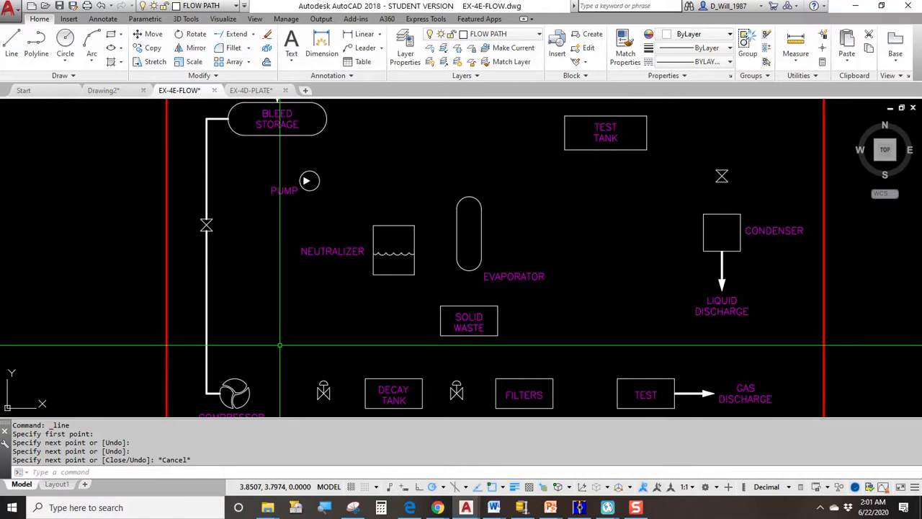
scroll(230, 309, down, 3)
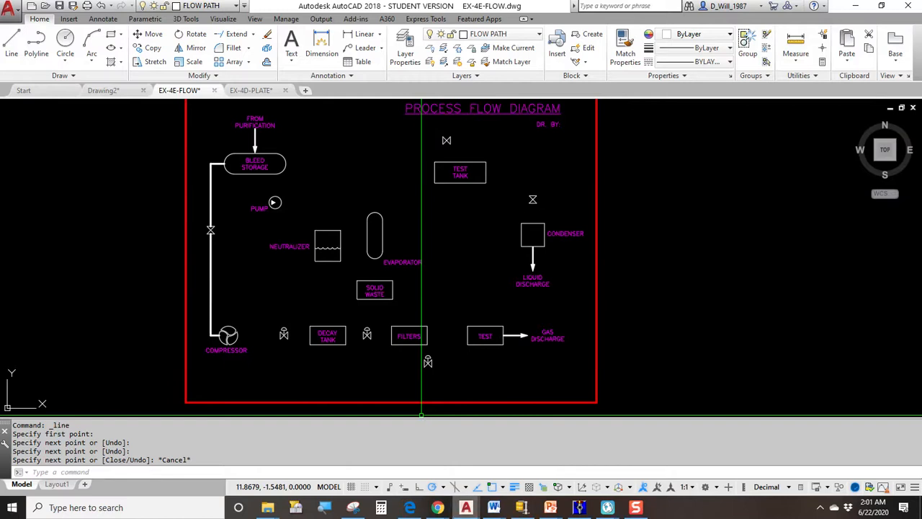
Step: Examine the complete flow line layout on the reference diagram in Chrome and return to the EX-4E-FLOW drawing in AutoCAD
mouse_move(437, 508)
click(438, 475)
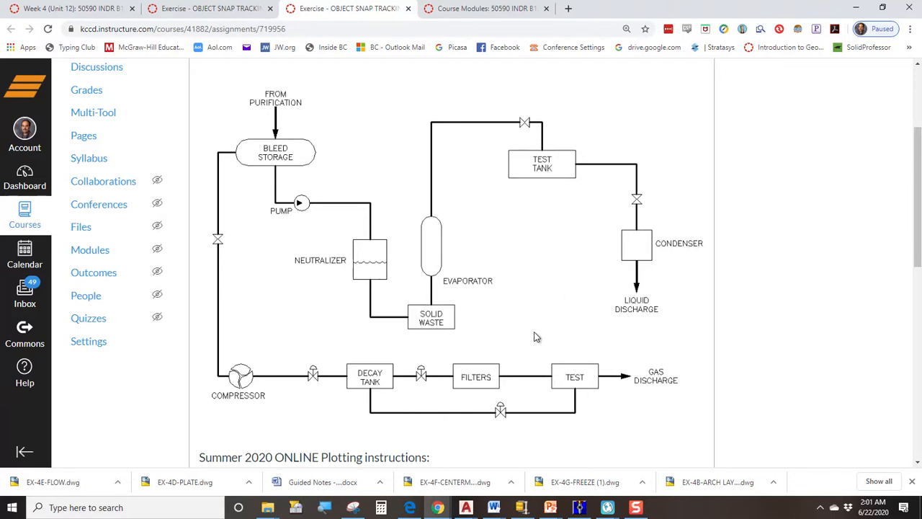
mouse_move(465, 507)
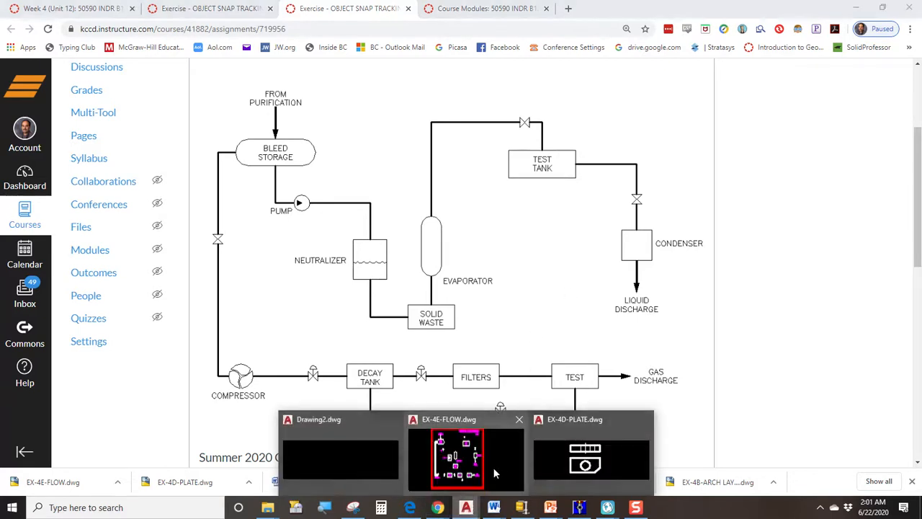
click(485, 472)
Step: Add the drafter's full name after the "DR. BY:" text beneath the PROCESS FLOW DIAGRAM title
scroll(531, 226, up, 8)
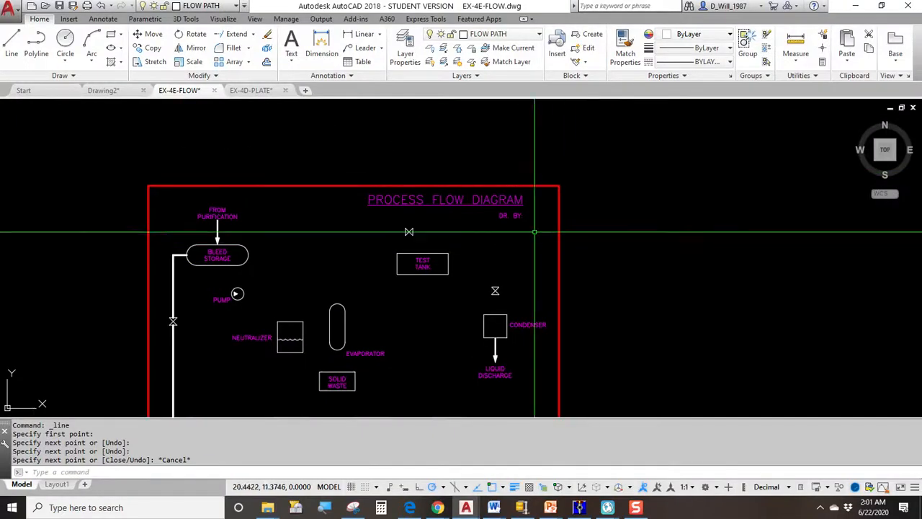
double_click(529, 186)
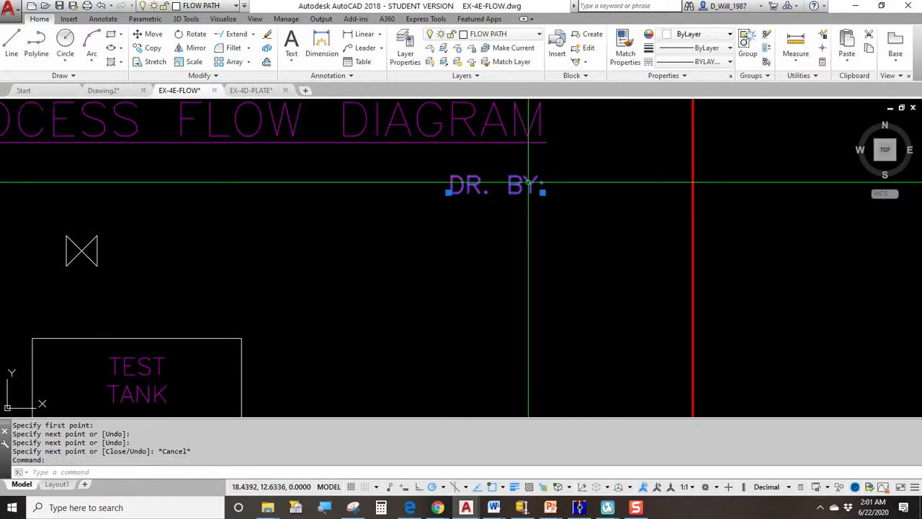
key(End)
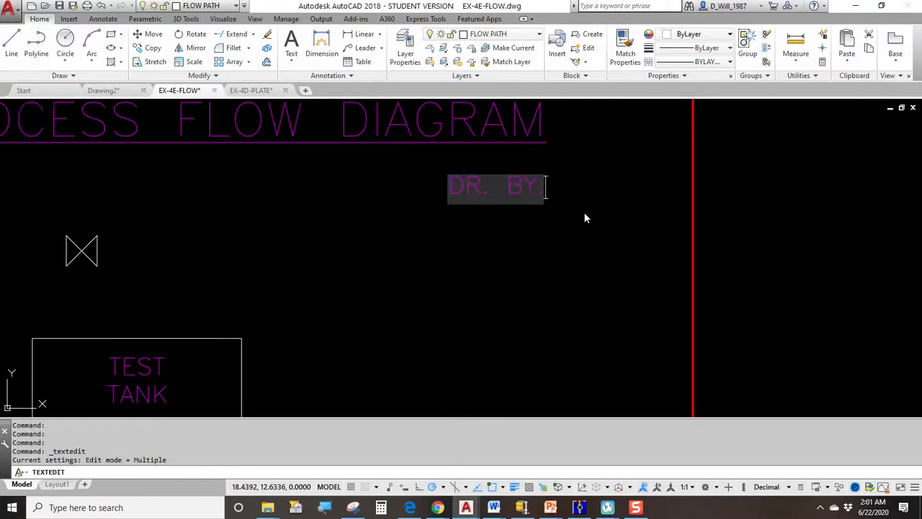
text(DA)
key(BackSpace)
key(BackSpace)
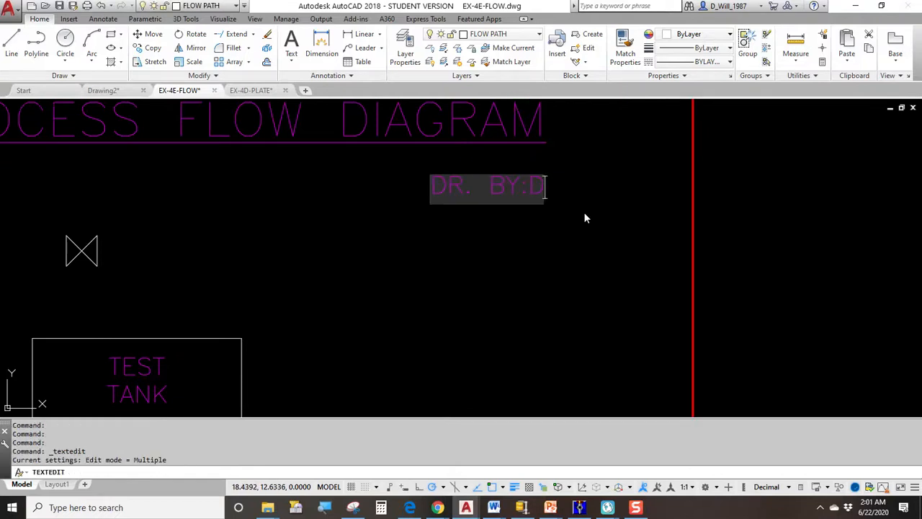
text(DARREN WILLIS)
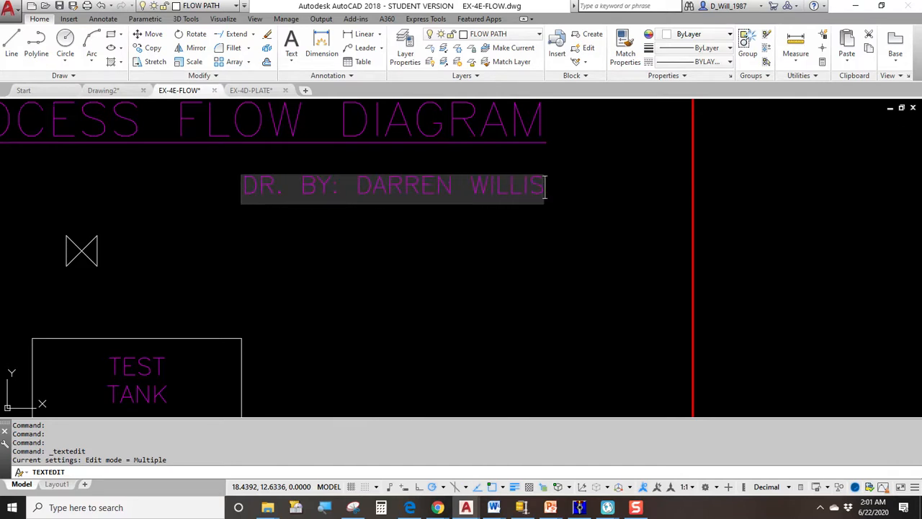
key(Return)
key(Escape)
scroll(539, 242, down, 3)
scroll(612, 220, down, 2)
middle_drag(640, 263, 657, 220)
scroll(649, 216, down, 2)
mouse_move(664, 278)
middle_down()
mouse_move(593, 247)
mouse_move(598, 237)
middle_up()
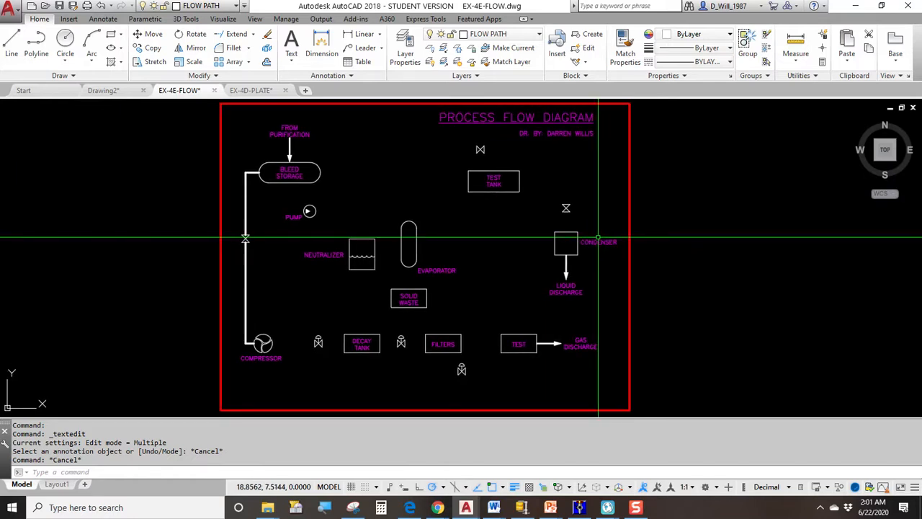
mouse_move(598, 241)
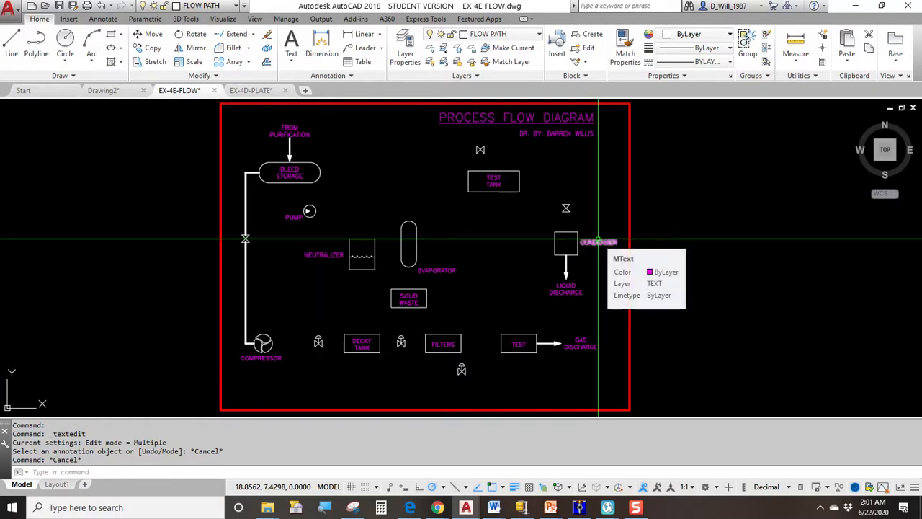
Step: Try DWG To PDF.pc3 as the plotter in the plot settings, and leave without plotting
scroll(562, 125, up, 2)
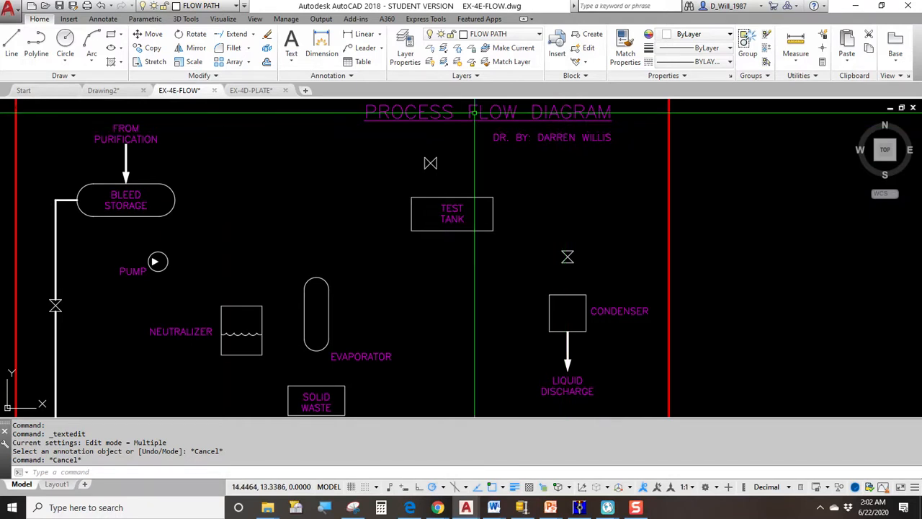
click(86, 6)
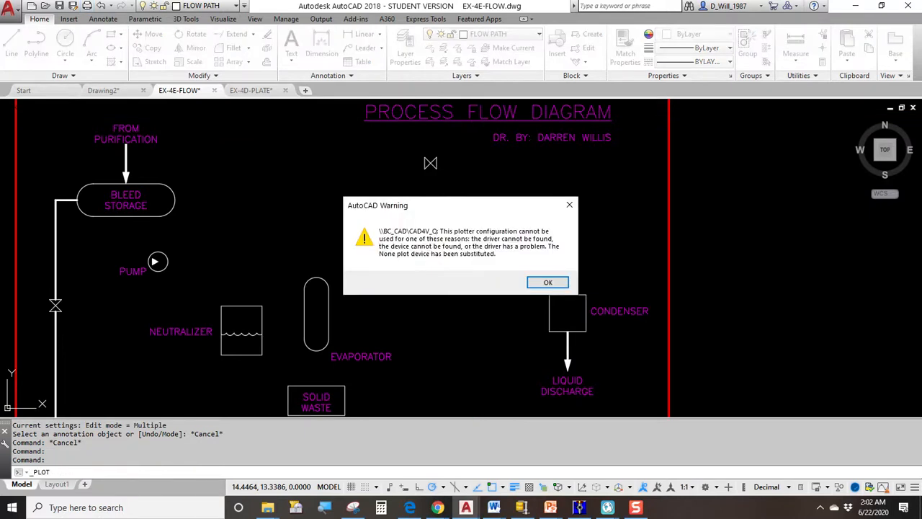
click(537, 282)
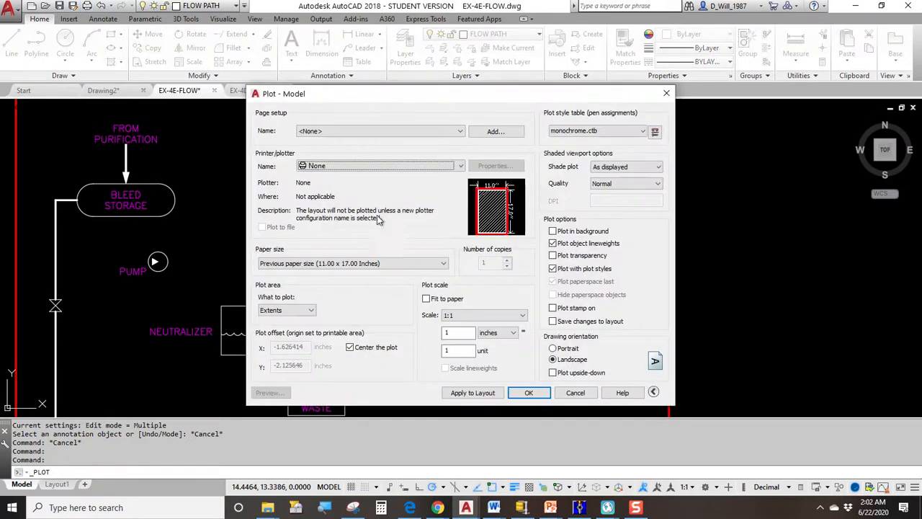
click(345, 168)
scroll(353, 238, down, 2)
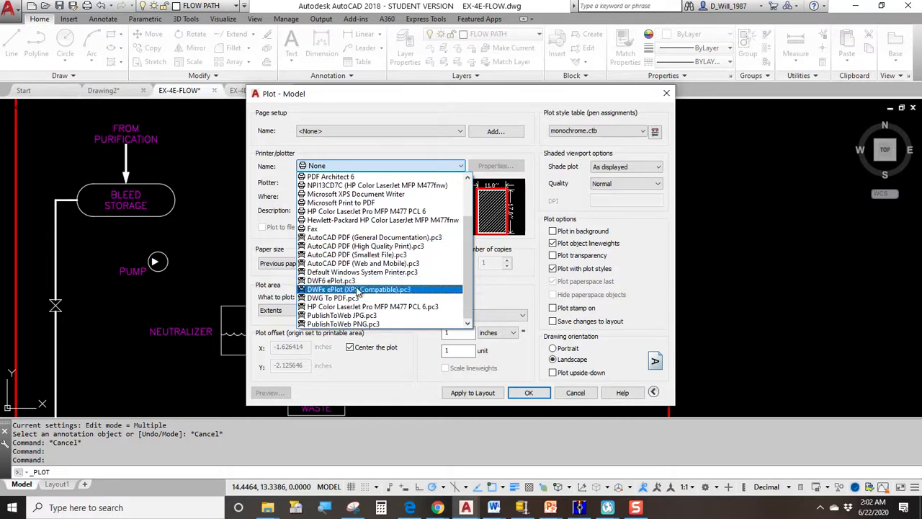
click(357, 298)
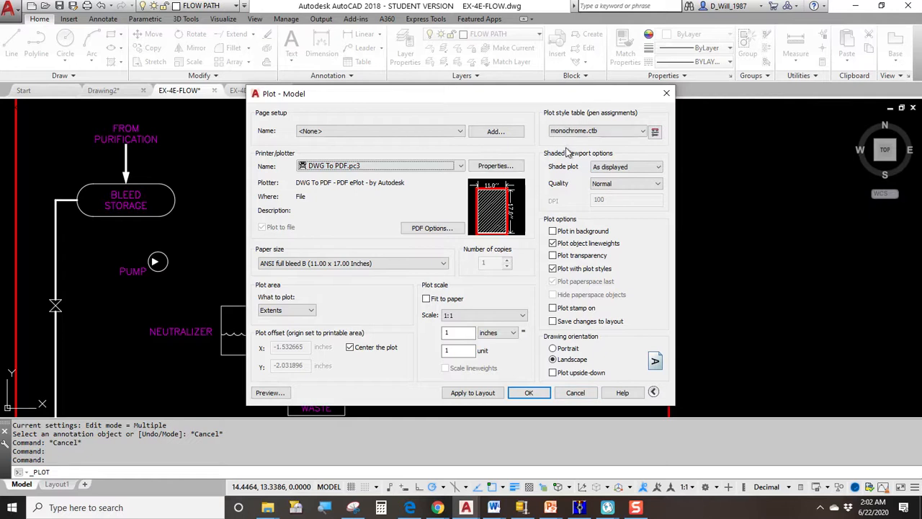
click(665, 95)
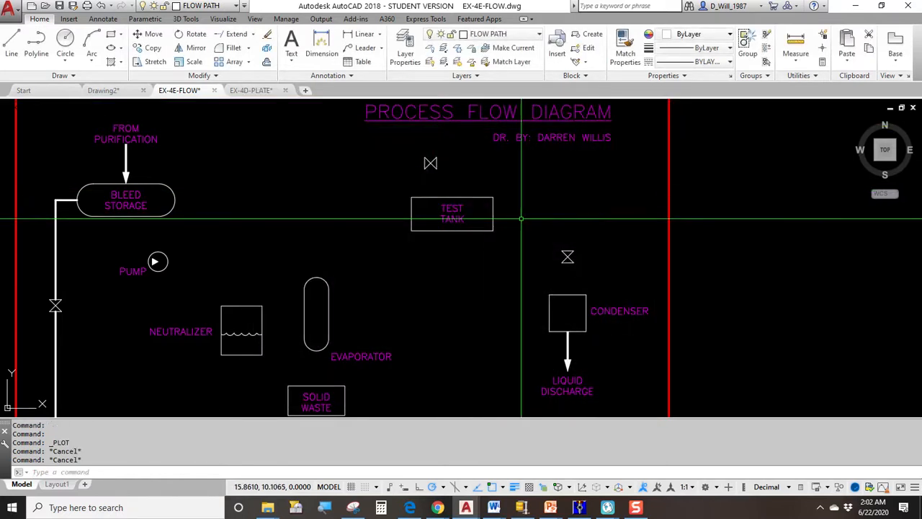
Step: Look over the plate views in the EX-4D-PLATE drawing and return to the EX-4E-FLOW drawing
scroll(530, 211, down, 1)
middle_drag(530, 211, 552, 185)
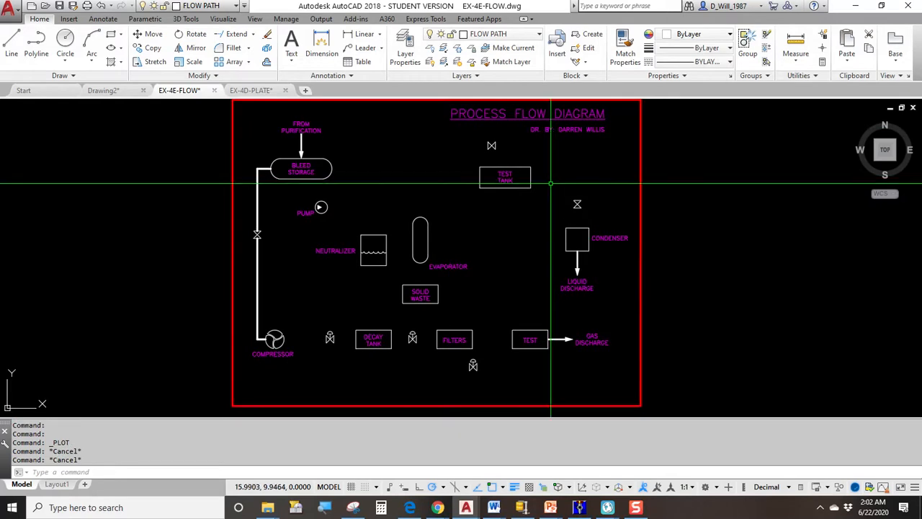
click(256, 93)
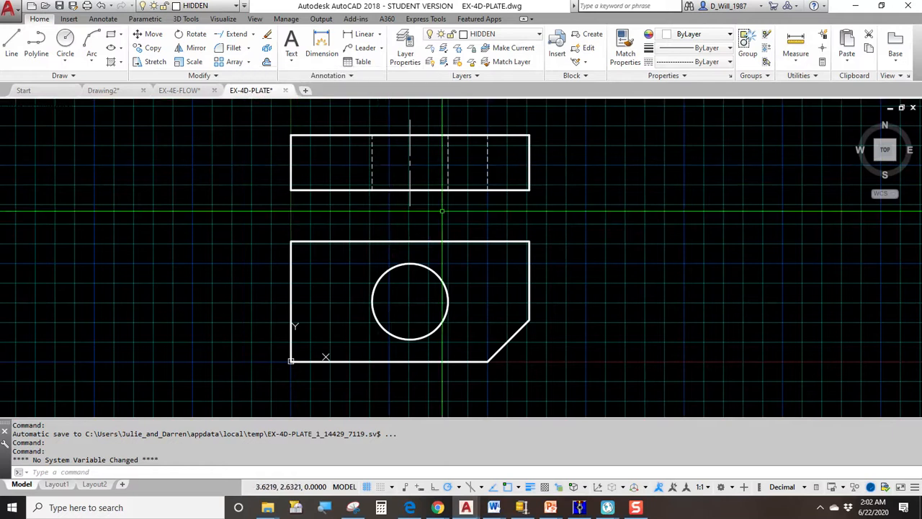
click(180, 92)
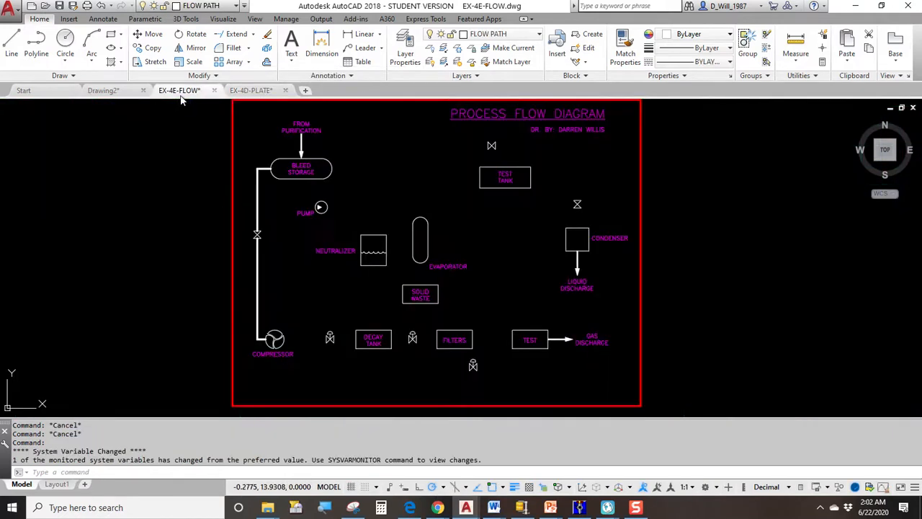